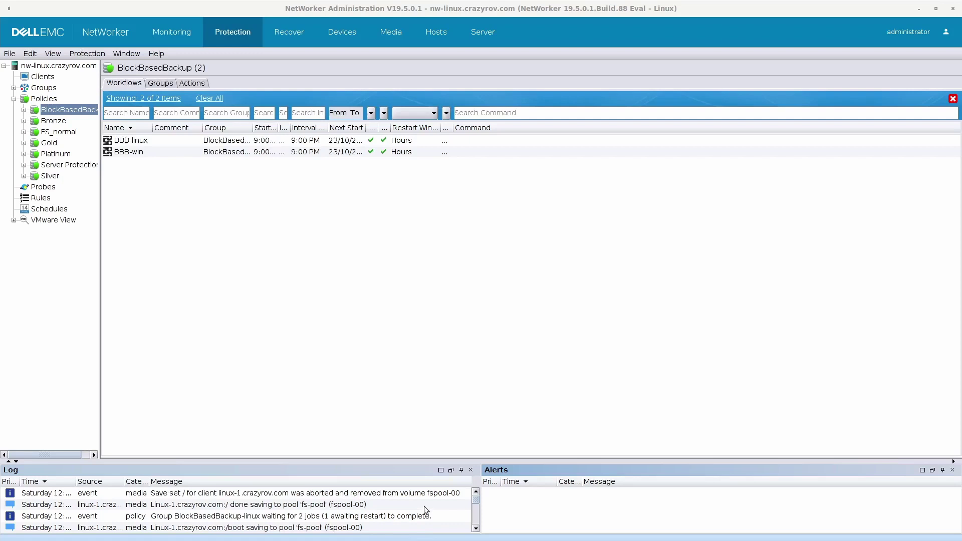
# Step: Check the win-1 remote desktop, then return to the NetWorker console
pyautogui.hotkey('alt', 'Tab')
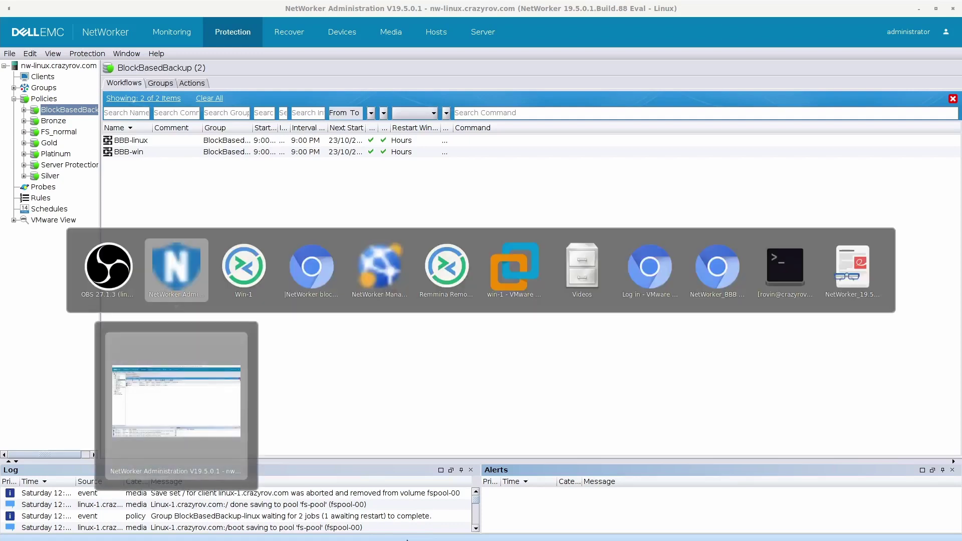
pyautogui.hotkey('alt', 'Tab')
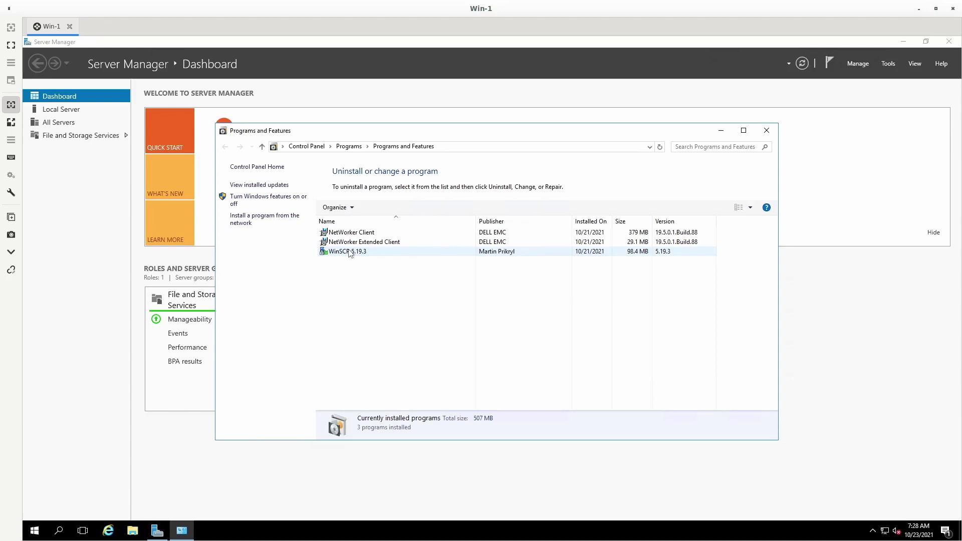
pyautogui.hotkey('alt', 'Tab')
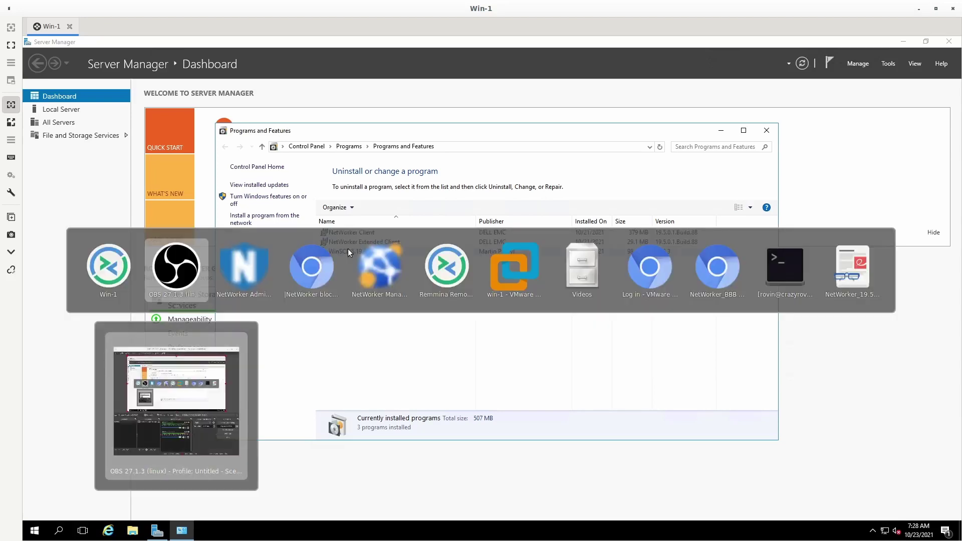
pyautogui.hotkey('alt', 'Tab')
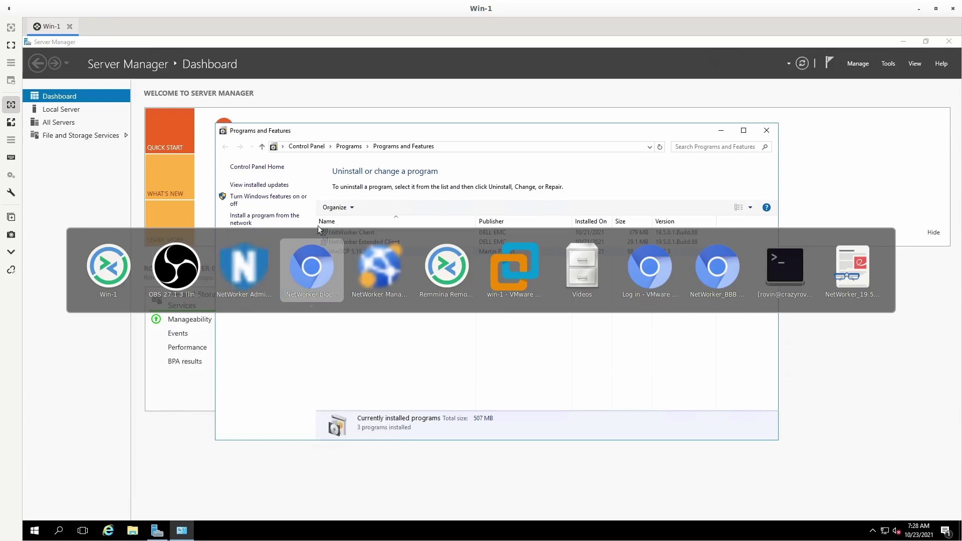
pyautogui.click(247, 281)
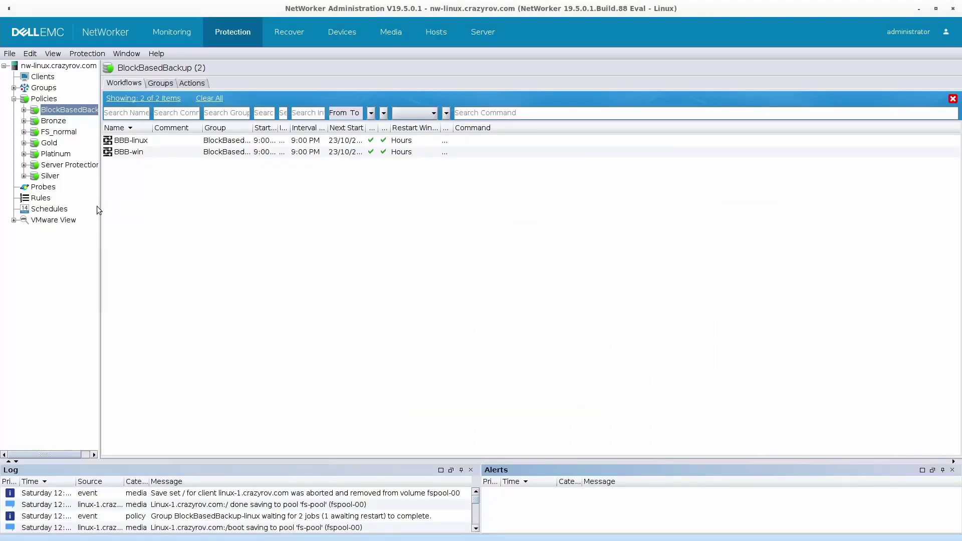
# Step: Launch the New Client Wizard in the BlockBasedBackup_BBB-win group and enter win-1 as the client name
pyautogui.moveTo(101, 208); pyautogui.dragTo(152, 217)
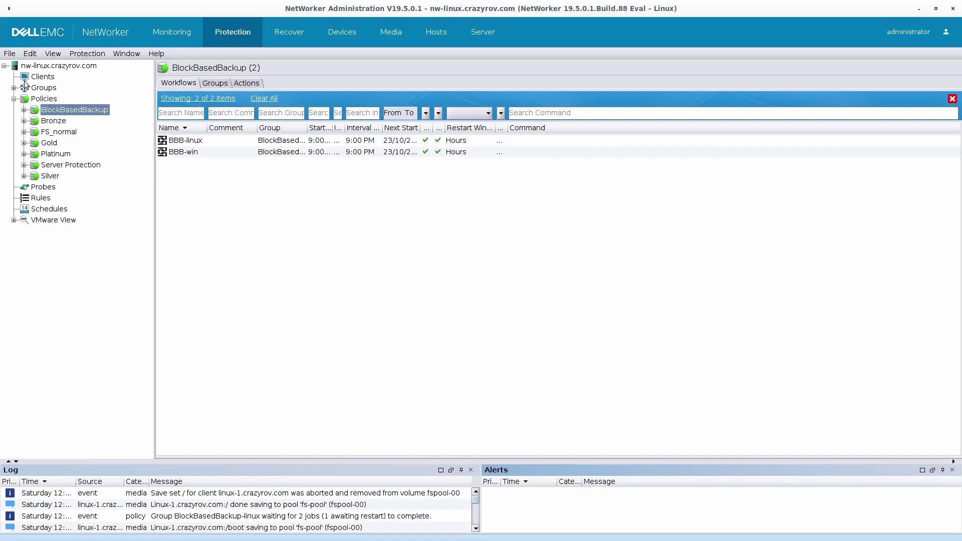
pyautogui.click(14, 88)
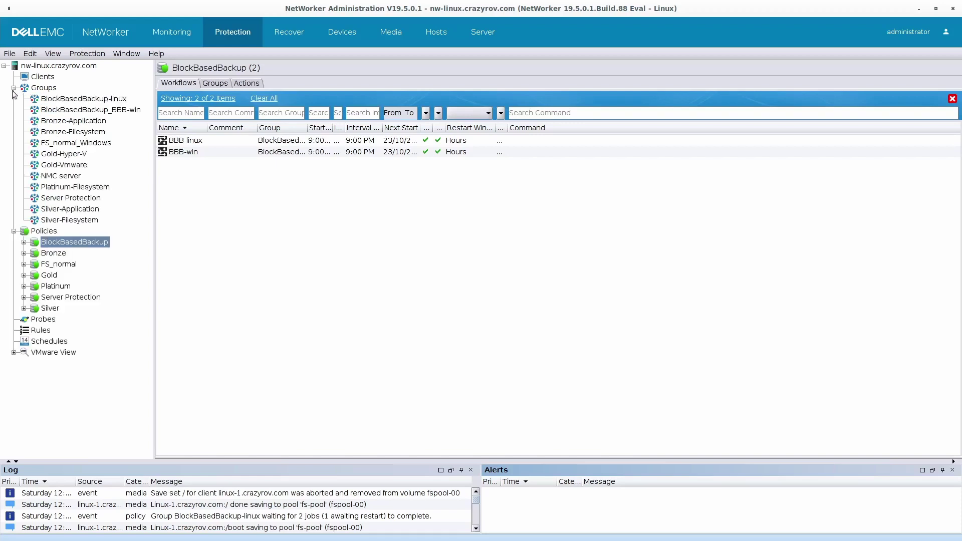
pyautogui.click(79, 110)
pyautogui.rightClick(211, 158)
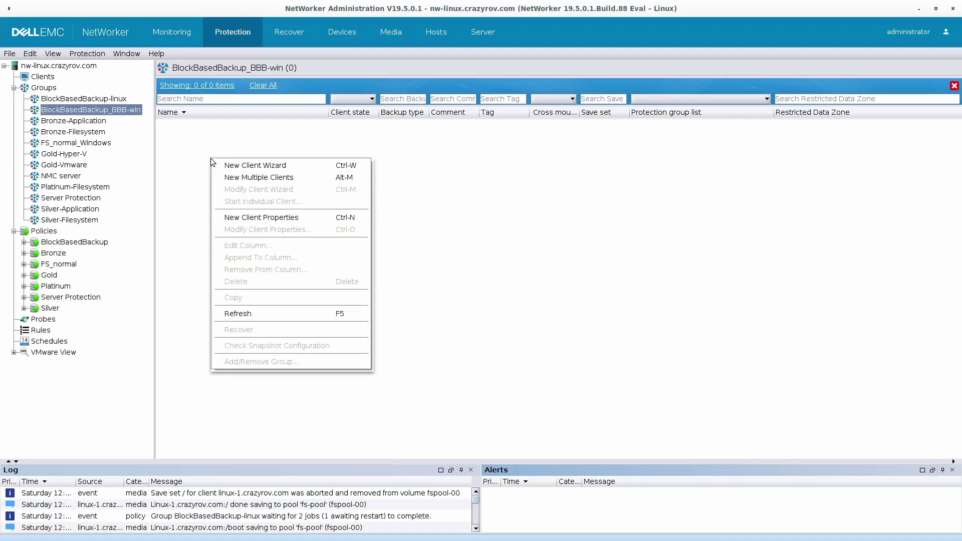
pyautogui.click(228, 166)
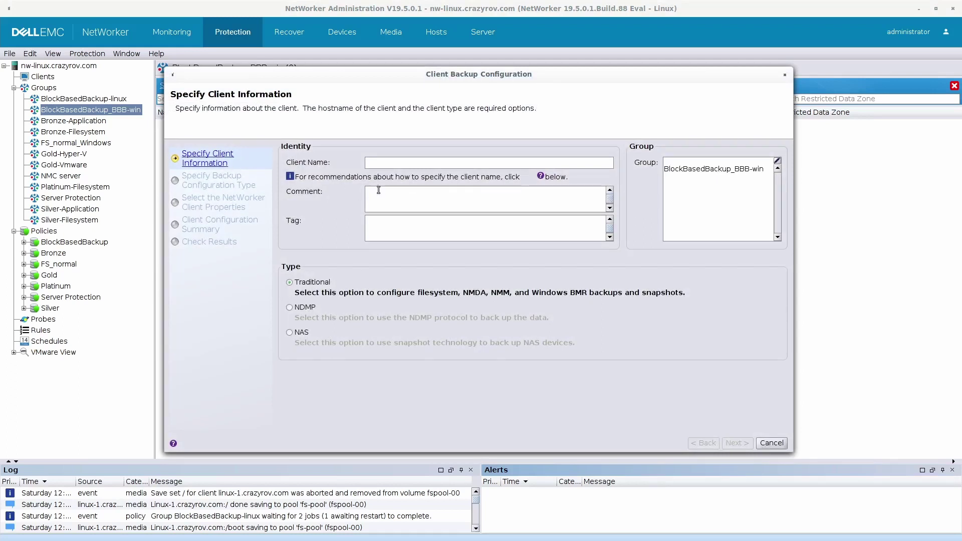
pyautogui.write('win1-1')
pyautogui.click(380, 162)
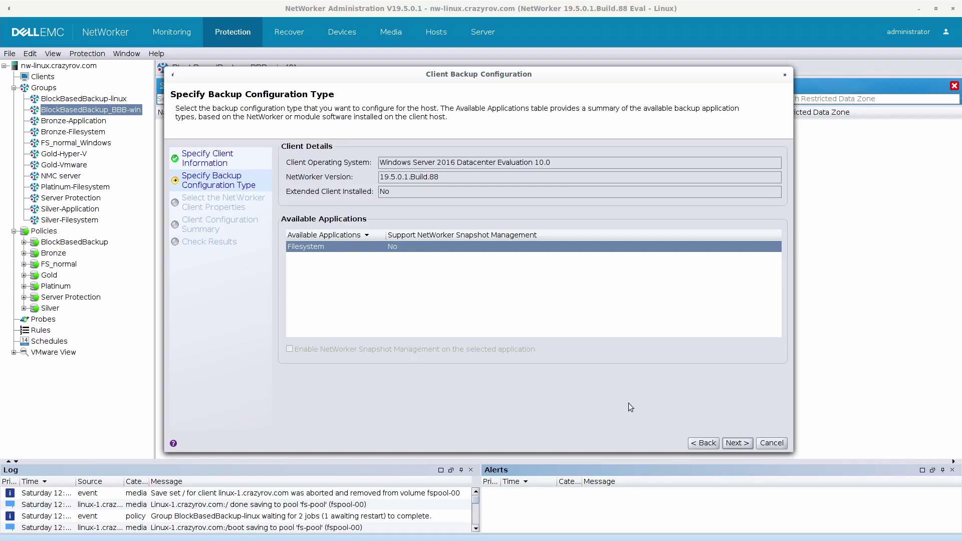
# Step: Tick Block Based Backup on the Client Properties page and continue to file system object selection
pyautogui.click(747, 447)
pyautogui.click(744, 444)
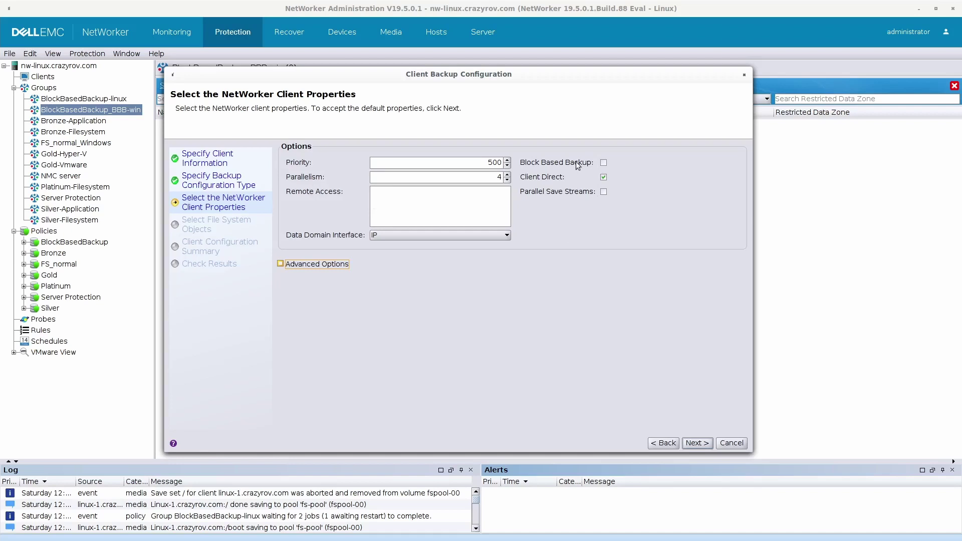
pyautogui.click(604, 164)
pyautogui.click(696, 443)
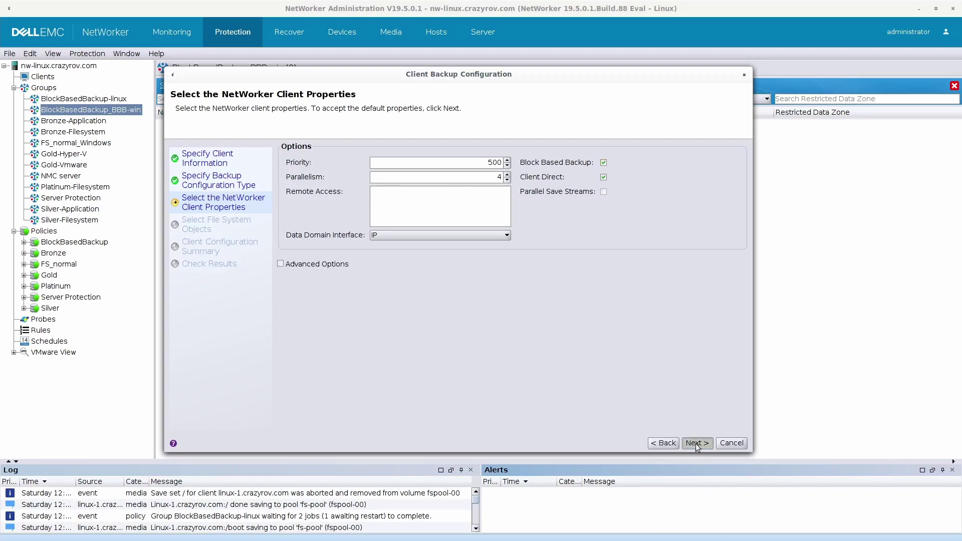
pyautogui.scroll(-1, 750, 375)
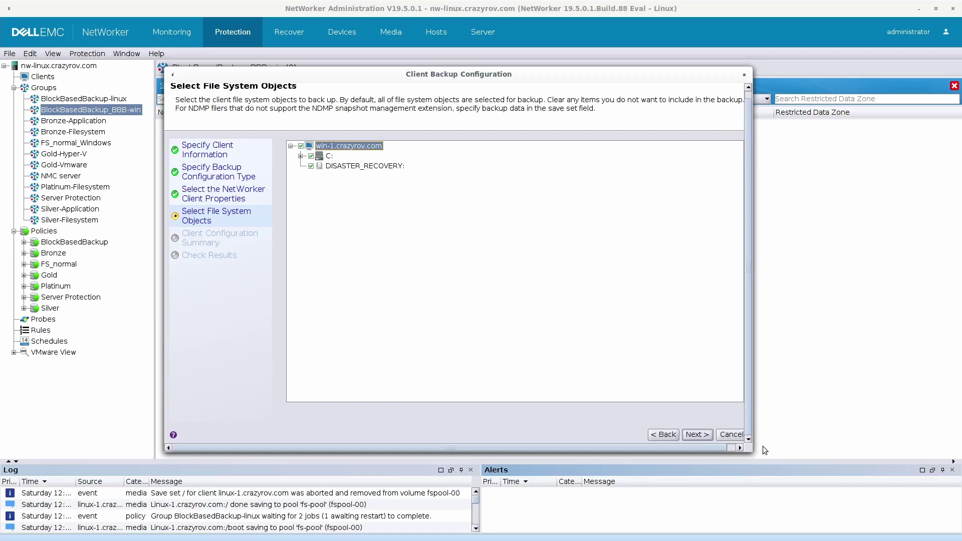
# Step: Review the summary and create win-1.crazyrov.com in BlockBasedBackup_BBB-win with save set All
pyautogui.moveTo(750, 450); pyautogui.dragTo(803, 490)
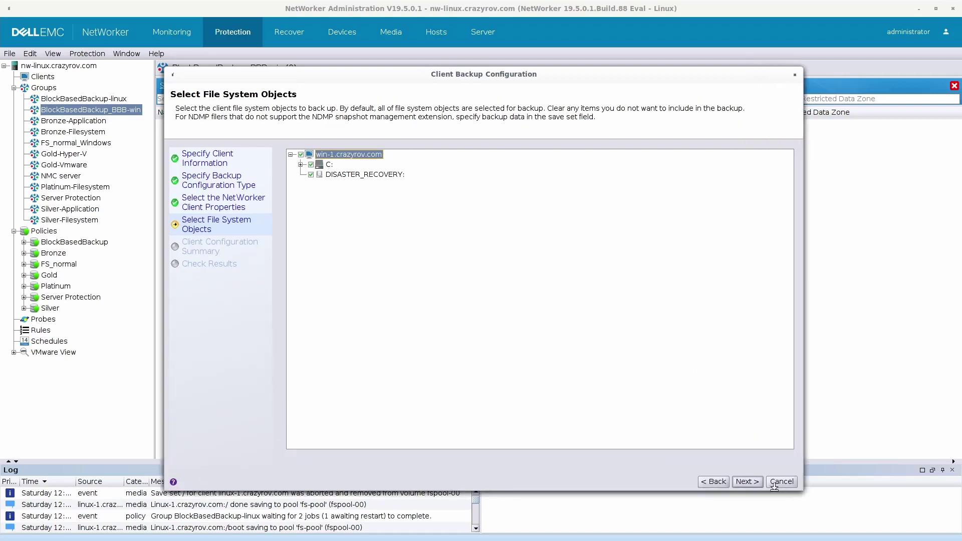
pyautogui.click(750, 483)
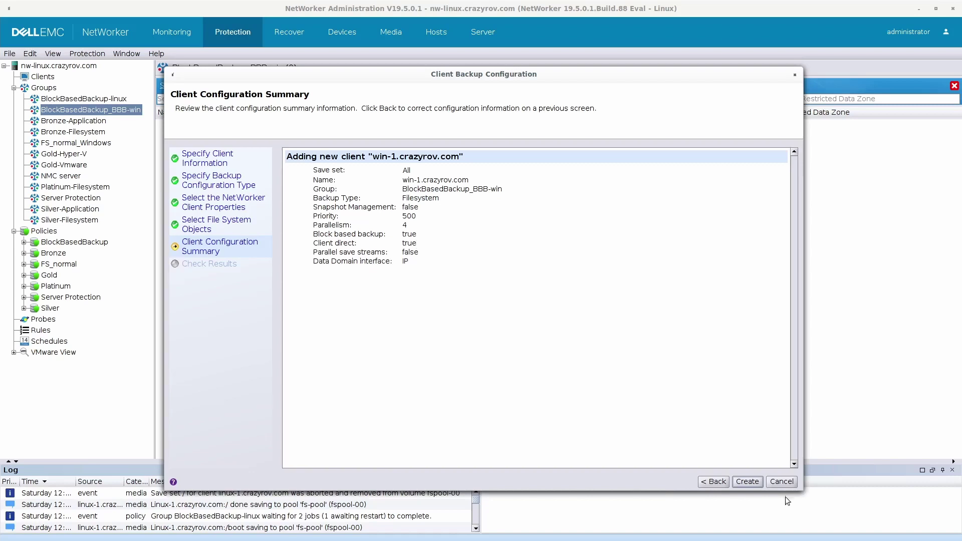
pyautogui.click(752, 483)
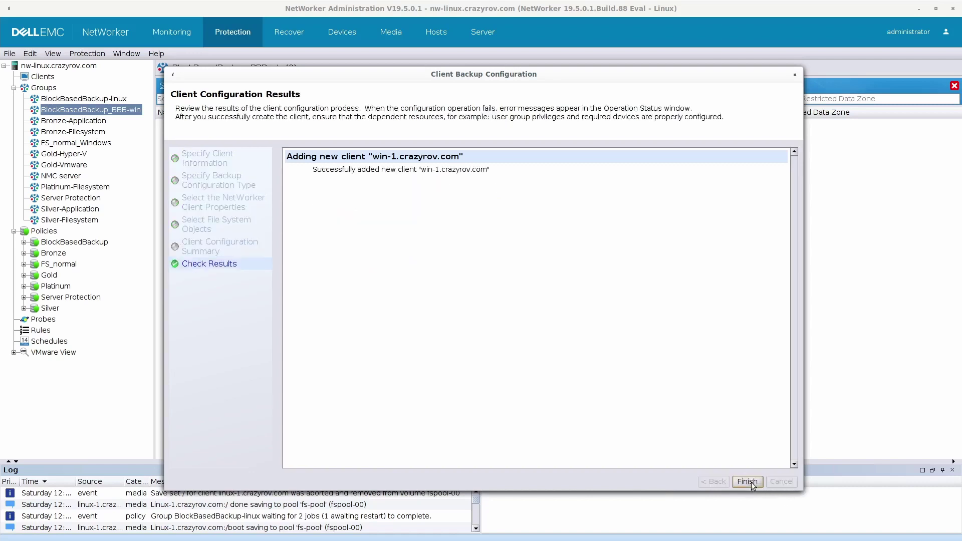
pyautogui.click(750, 483)
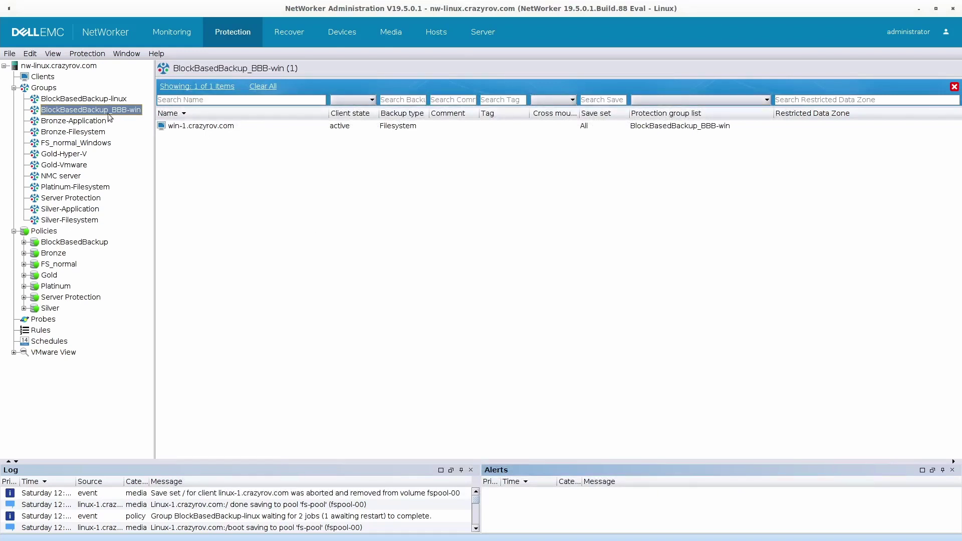
# Step: Run Start Individual Client on win-1.crazyrov.com and confirm the BlockBasedBackup-BBB-win workflow start
pyautogui.click(193, 127)
pyautogui.rightClick(193, 128)
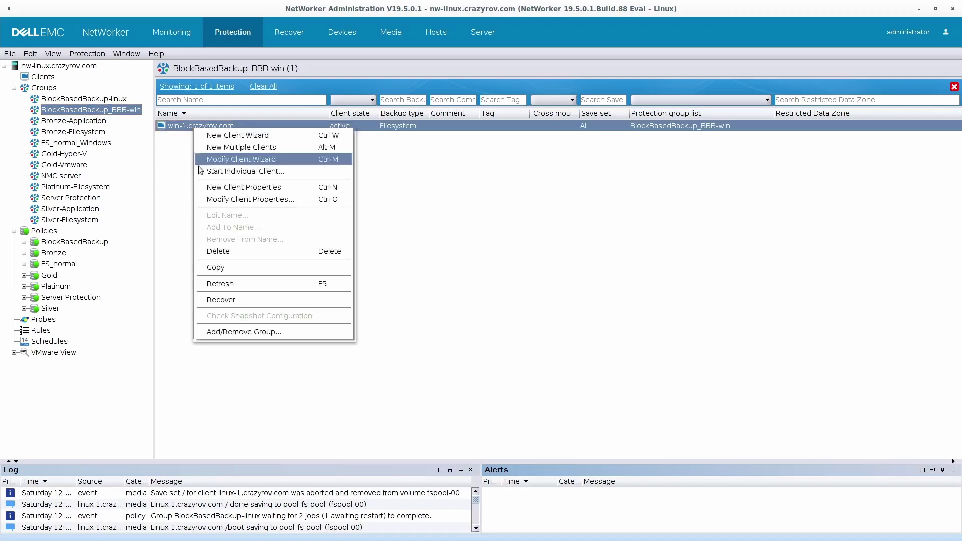
pyautogui.click(235, 173)
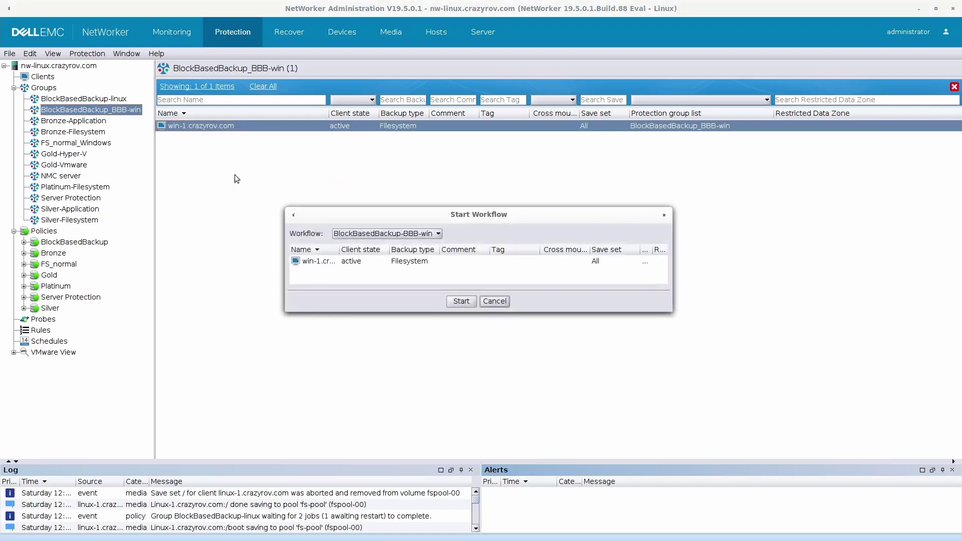
pyautogui.click(461, 302)
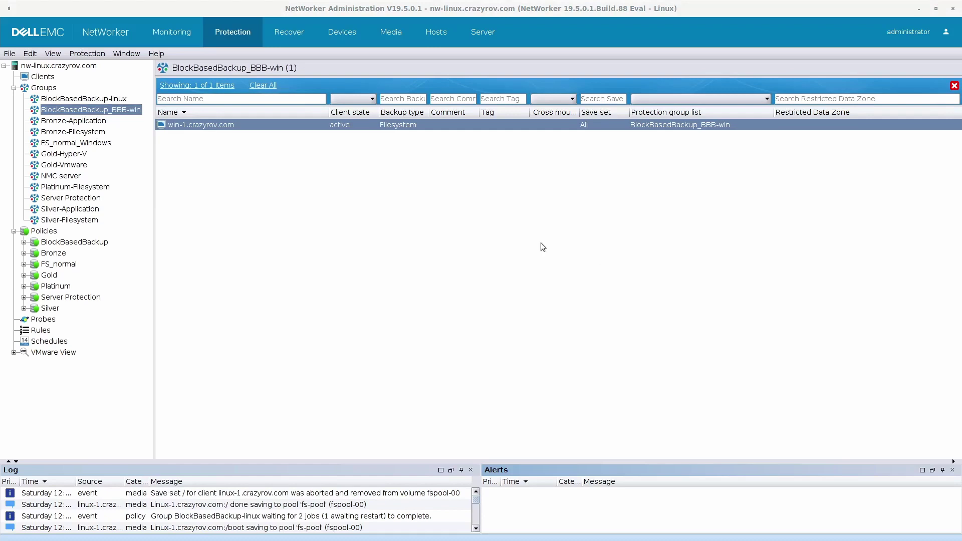
# Step: In win-1.crazyrov.com's Globals (1 of 2) properties, enable Parallel save streams per save set and save
pyautogui.doubleClick(303, 124)
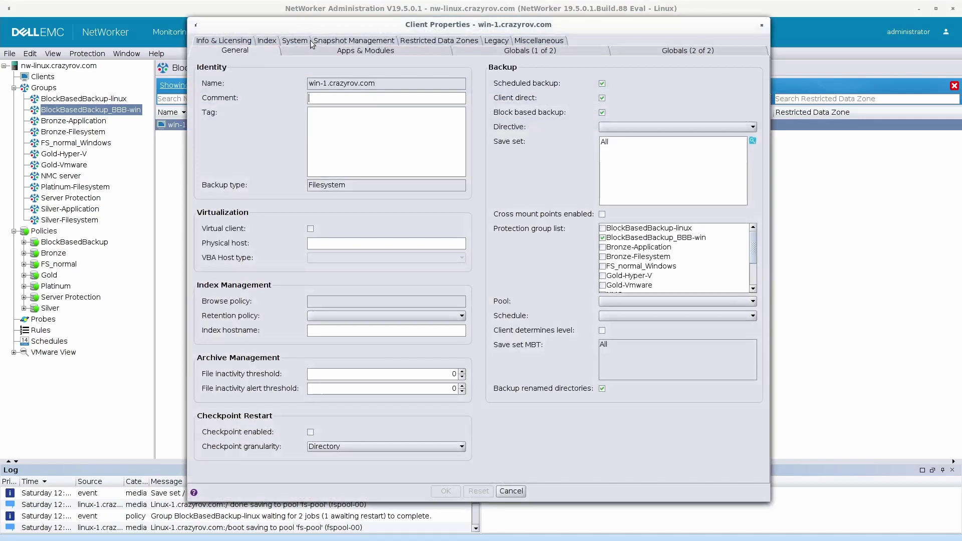
pyautogui.click(602, 49)
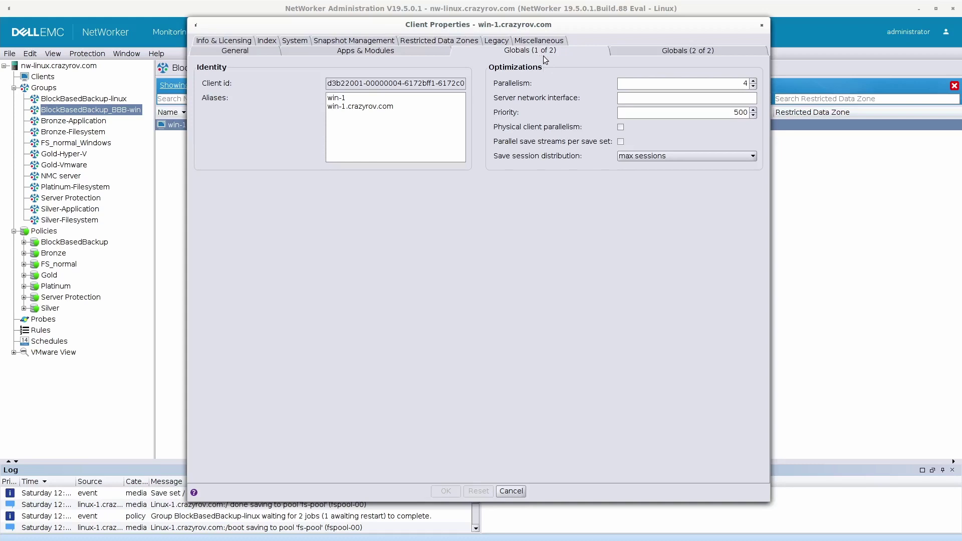
pyautogui.click(621, 142)
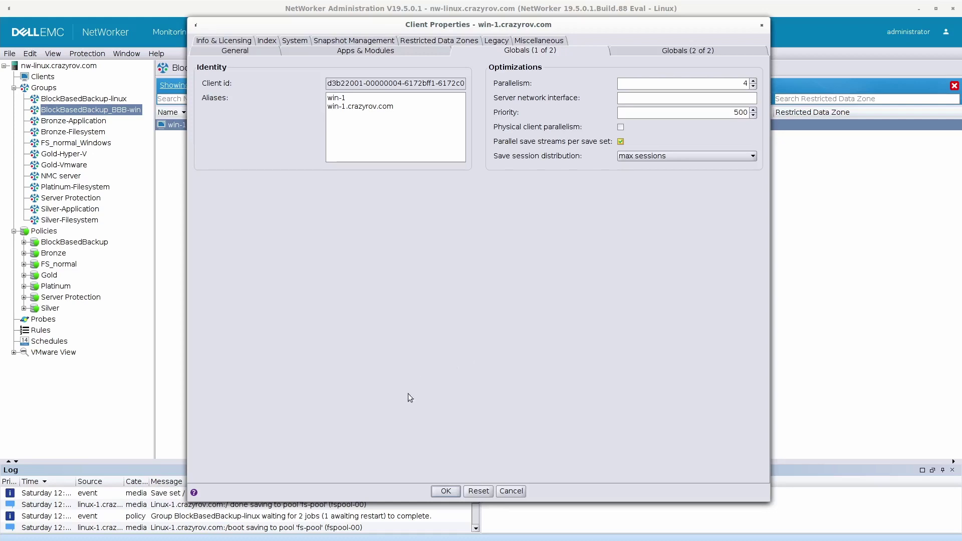
pyautogui.click(446, 492)
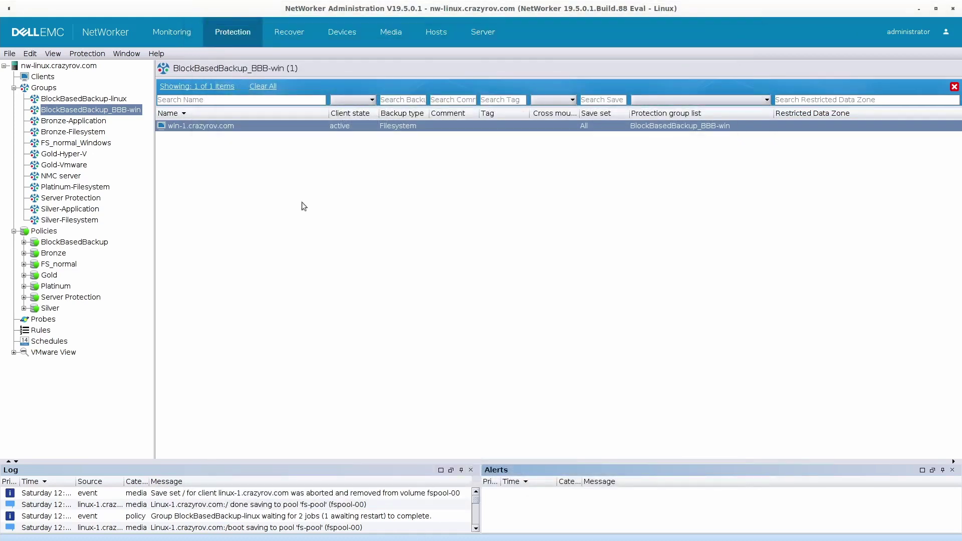
# Step: Watch the BBB-win Save Sessions in Monitoring until win-1's C:\ and DISASTER_RECOVERY save sets succeed
pyautogui.click(169, 33)
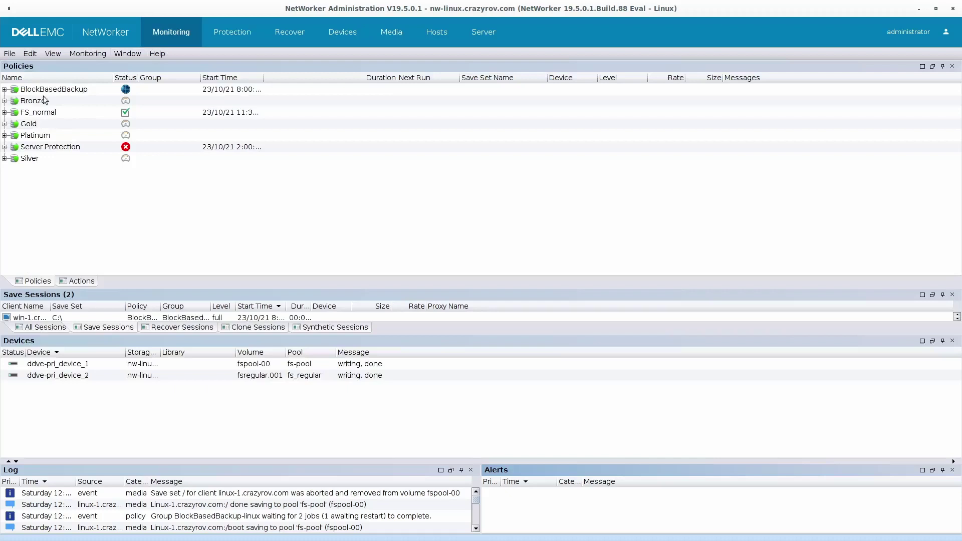
pyautogui.click(4, 89)
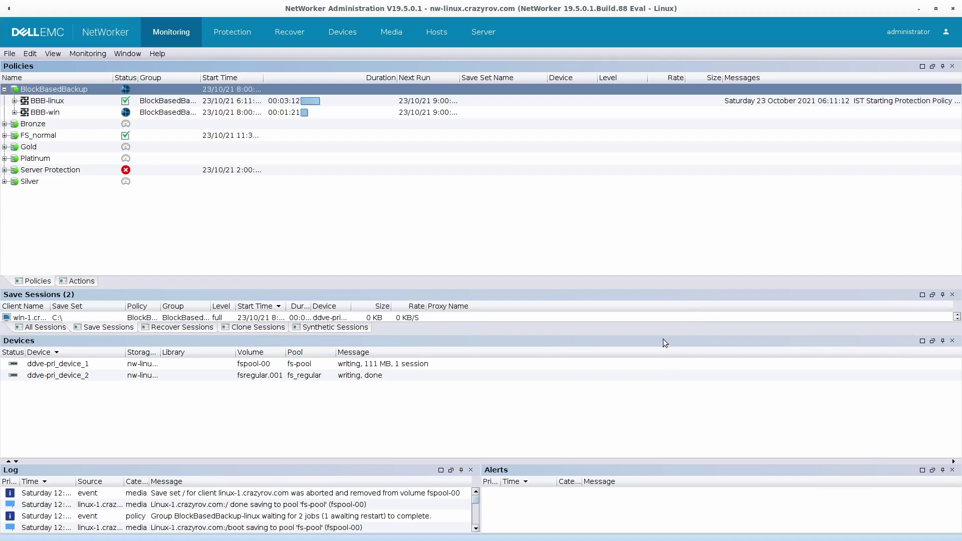
pyautogui.moveTo(666, 333); pyautogui.dragTo(659, 423)
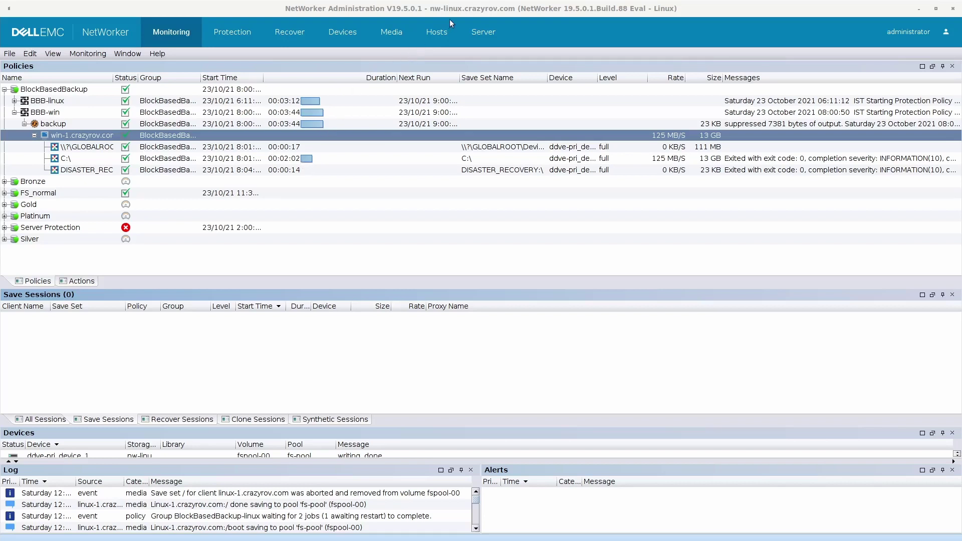
# Step: Begin a New Recover in the Recover view, keeping Traditional NetWorker Client Recovery
pyautogui.click(290, 33)
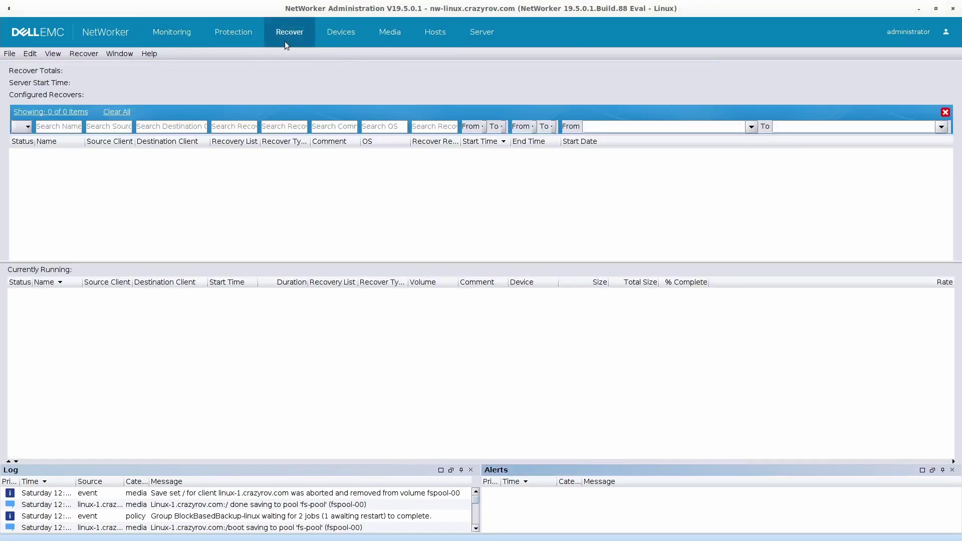
pyautogui.rightClick(103, 158)
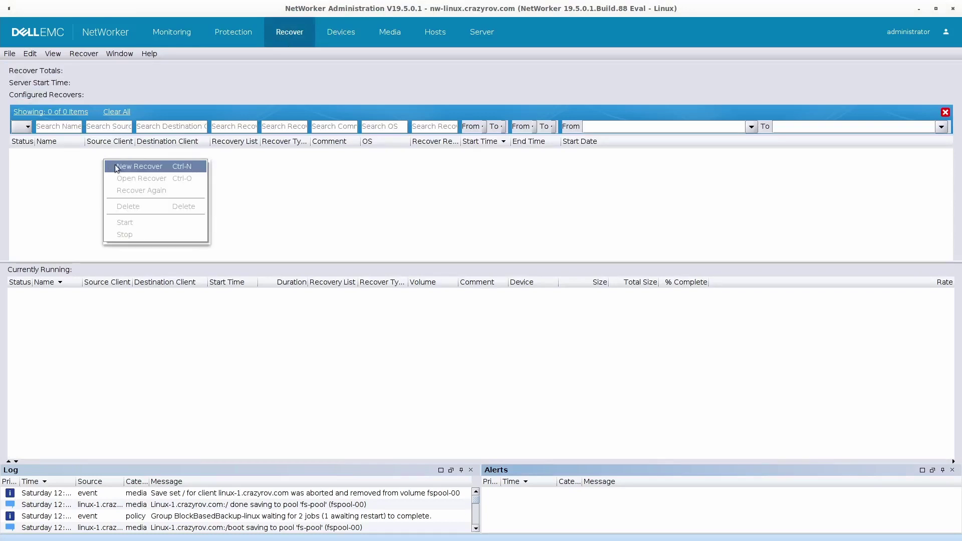
pyautogui.click(116, 164)
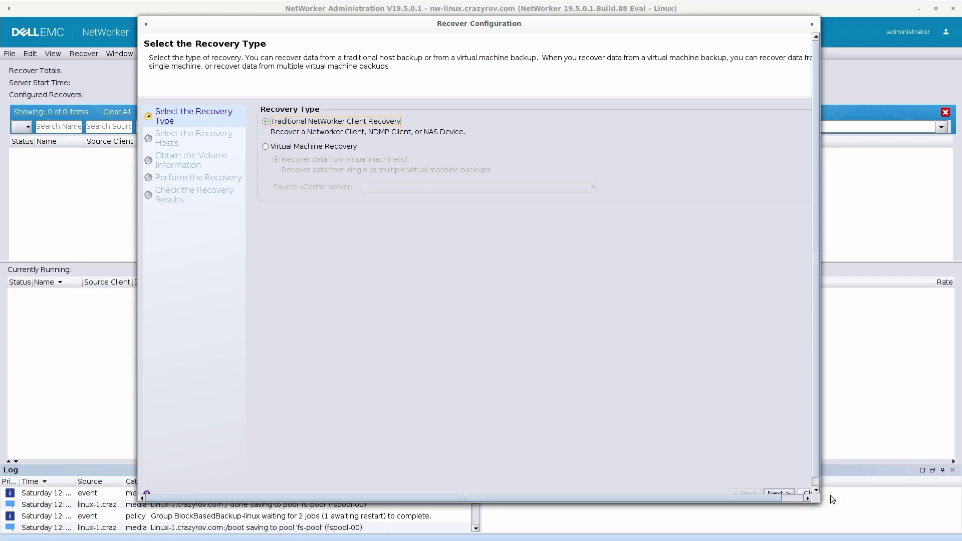
pyautogui.moveTo(812, 498); pyautogui.dragTo(896, 538)
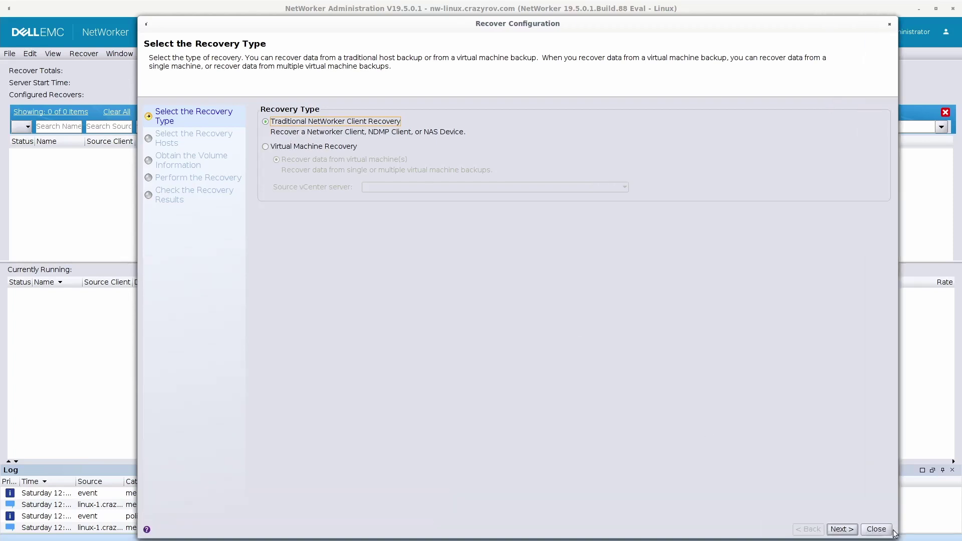
pyautogui.click(851, 532)
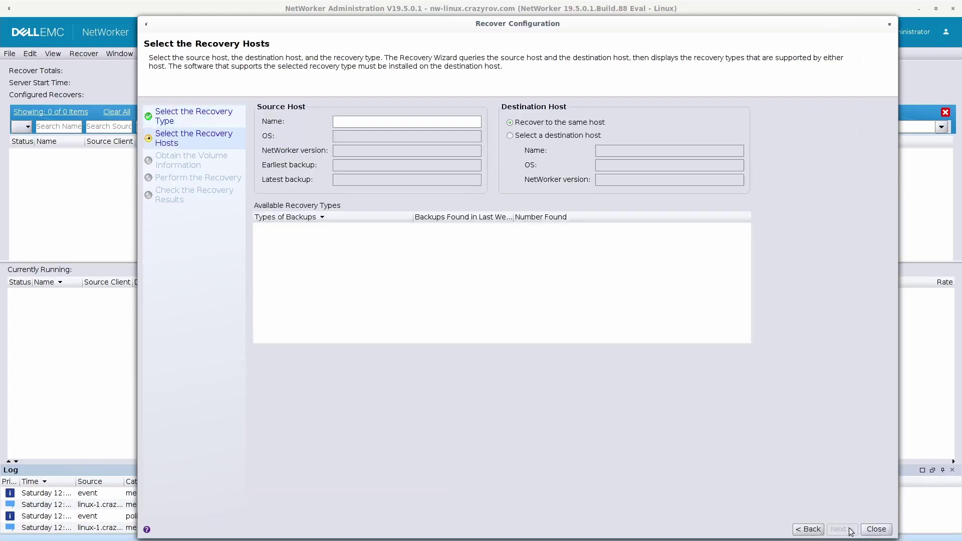
# Step: Choose win-1.crazyrov.com as source host, recover to the same host, with Block Based Backup
pyautogui.click(353, 121)
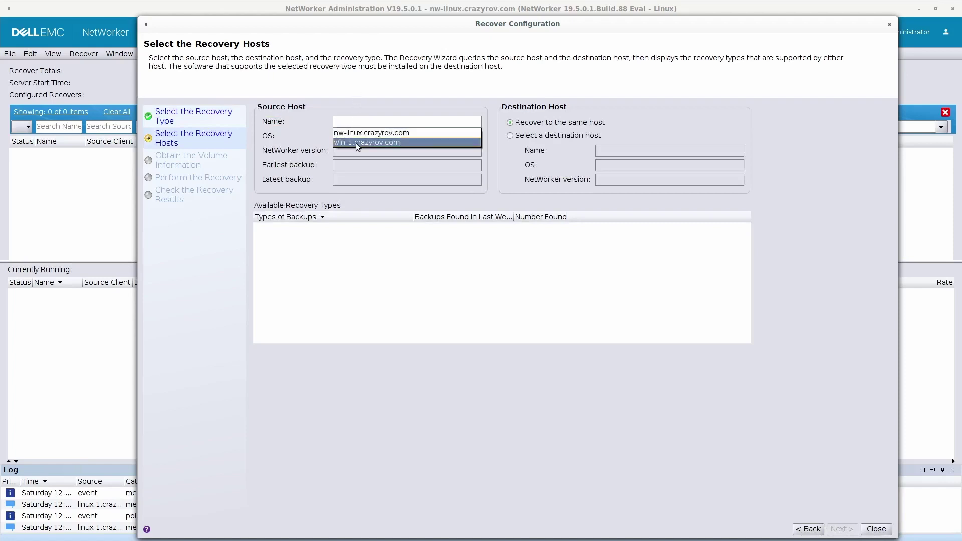
pyautogui.click(356, 143)
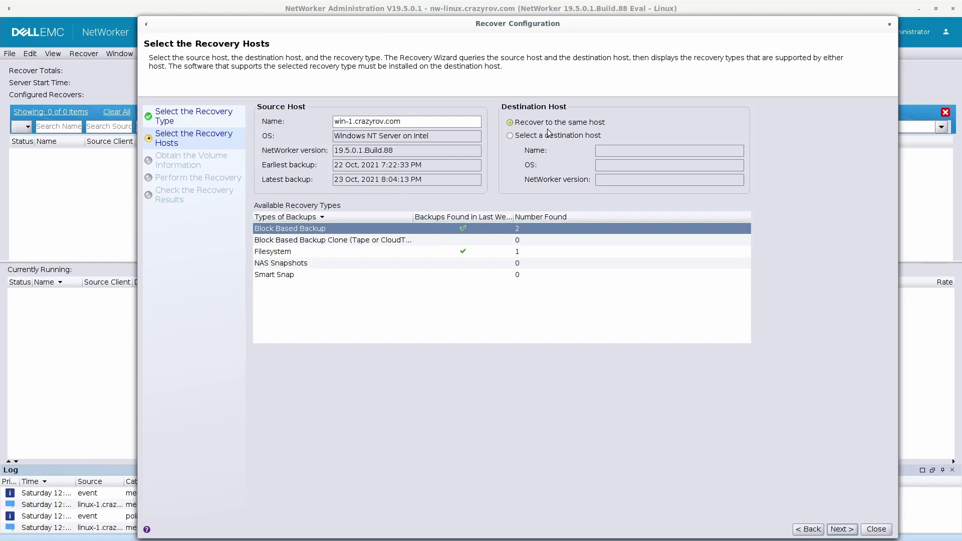
pyautogui.click(555, 137)
pyautogui.click(556, 124)
pyautogui.click(277, 254)
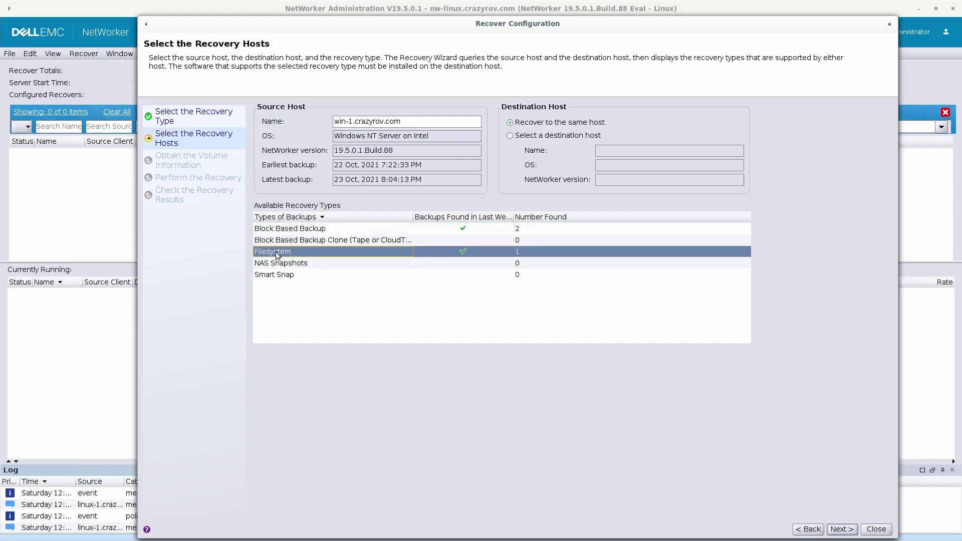
pyautogui.click(281, 229)
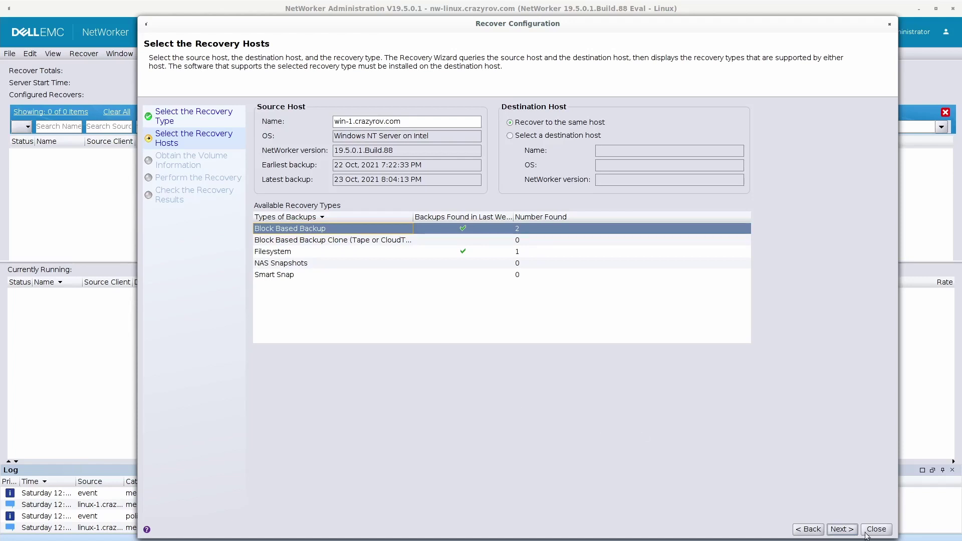
pyautogui.click(843, 530)
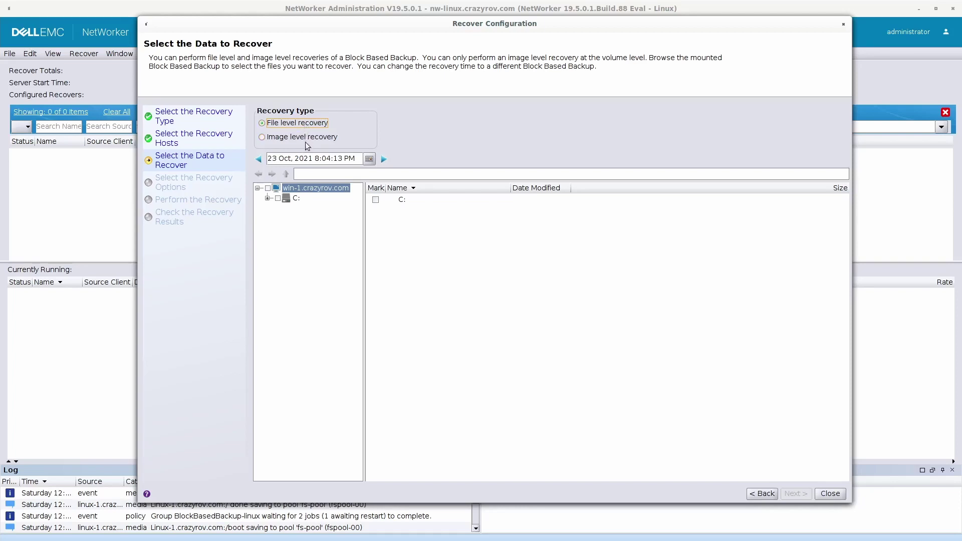
# Step: Keep File level recovery and expand C: to list Program Files, Users and Windows
pyautogui.click(268, 199)
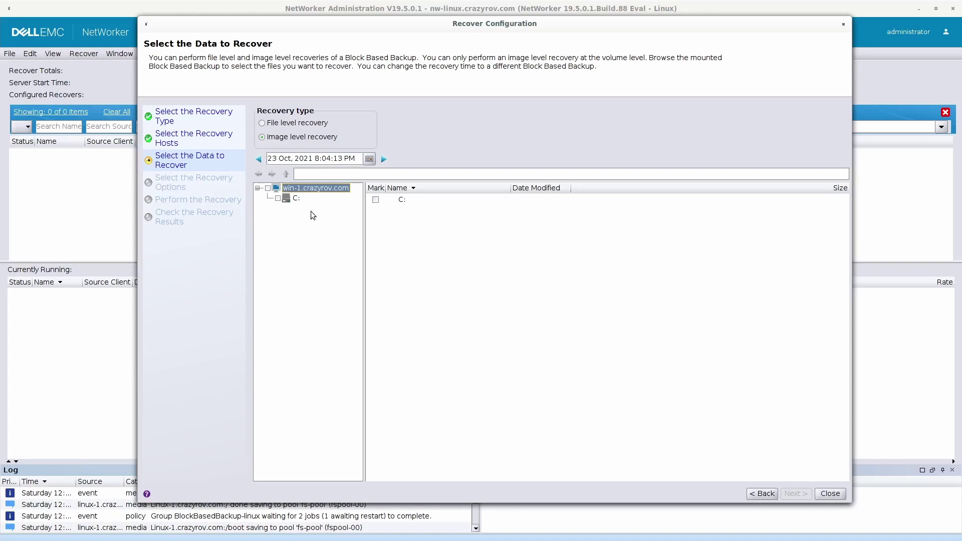
pyautogui.click(265, 124)
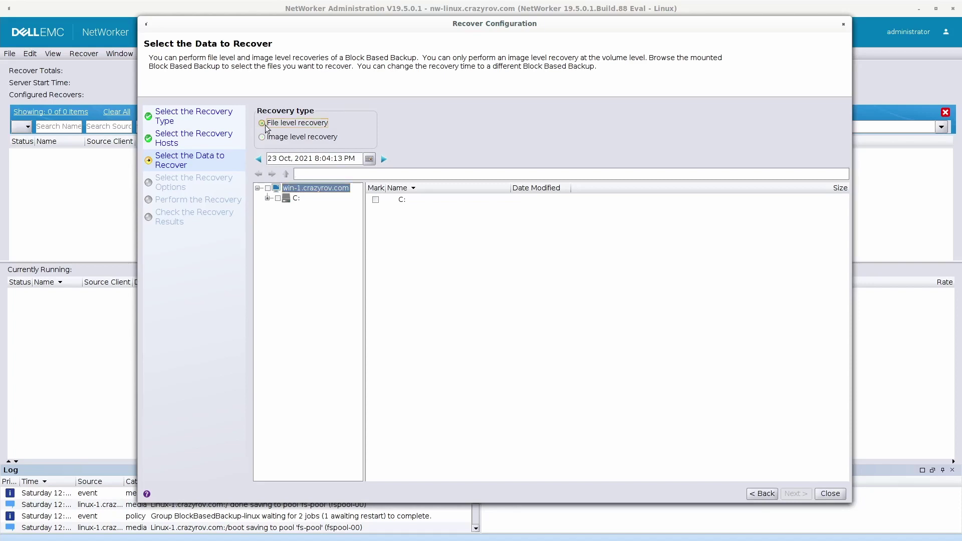
pyautogui.click(268, 199)
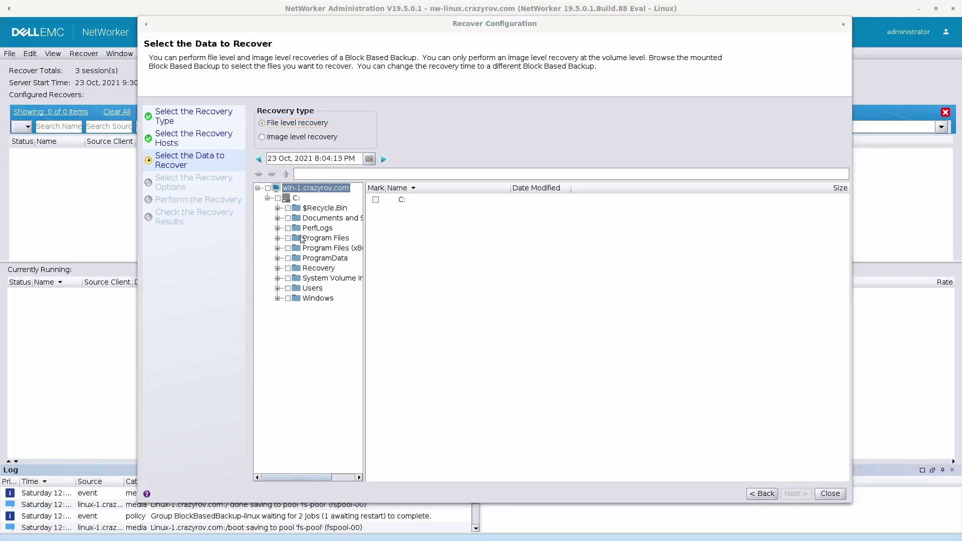
# Step: Switch to the Win-1 Remmina window showing Disk Management with the E: volume
pyautogui.hotkey('alt', 'Tab')
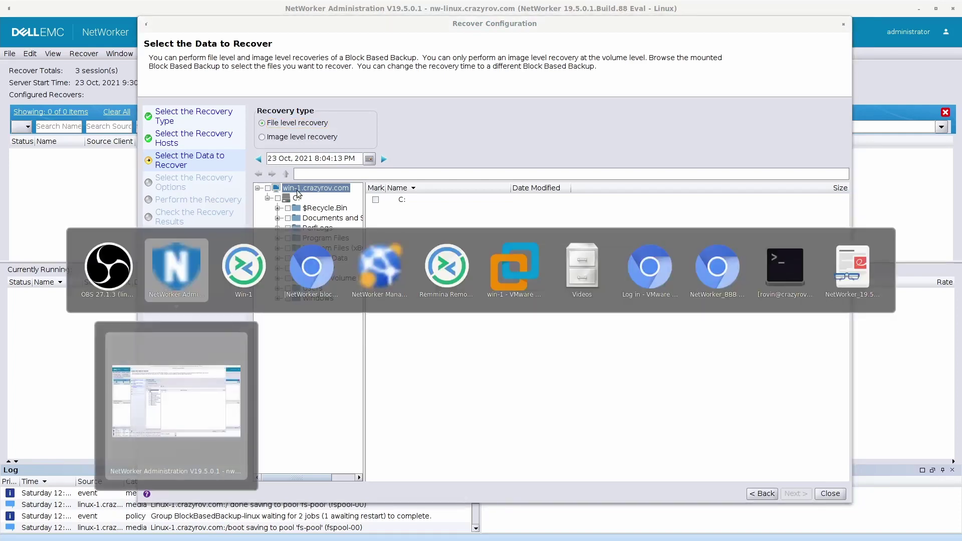
pyautogui.hotkey('alt', 'Tab')
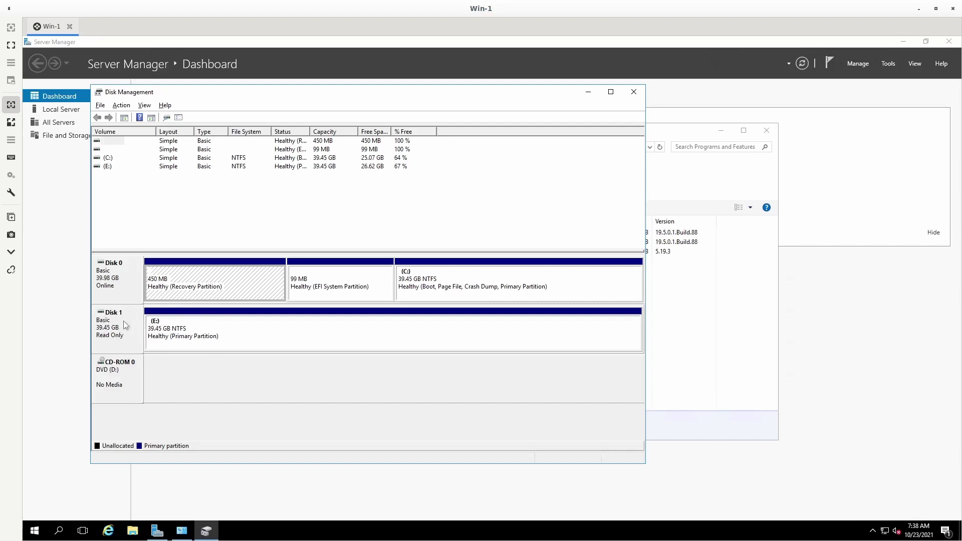
pyautogui.click(212, 155)
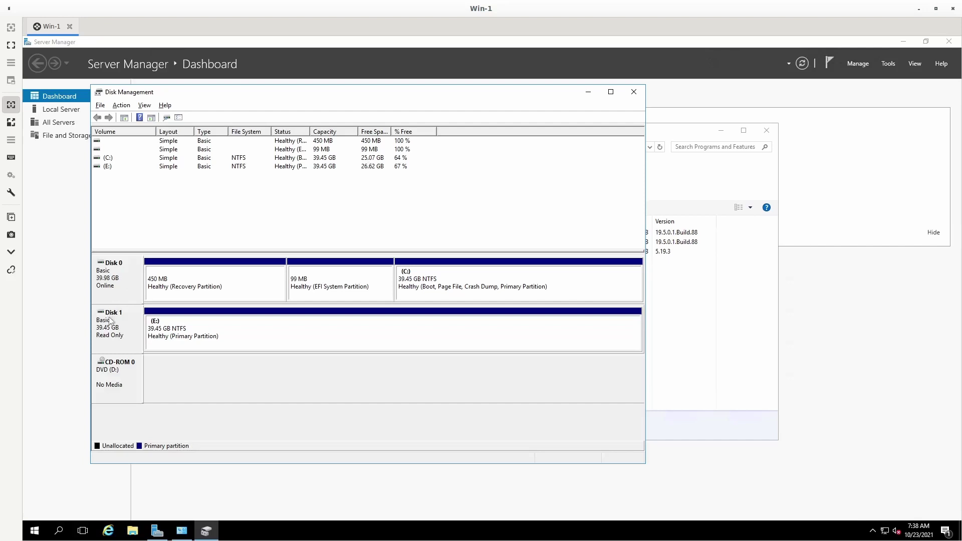
pyautogui.click(135, 534)
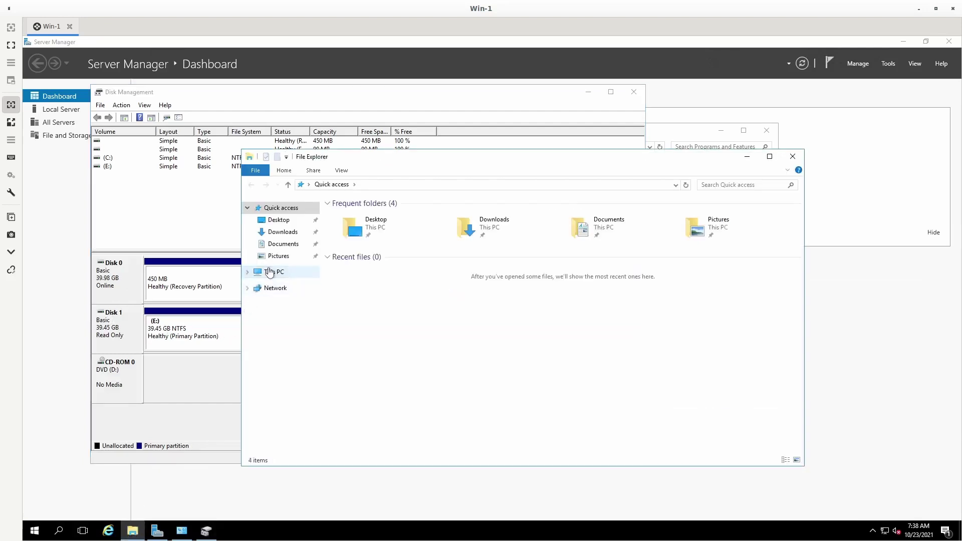
pyautogui.click(270, 272)
pyautogui.click(388, 300)
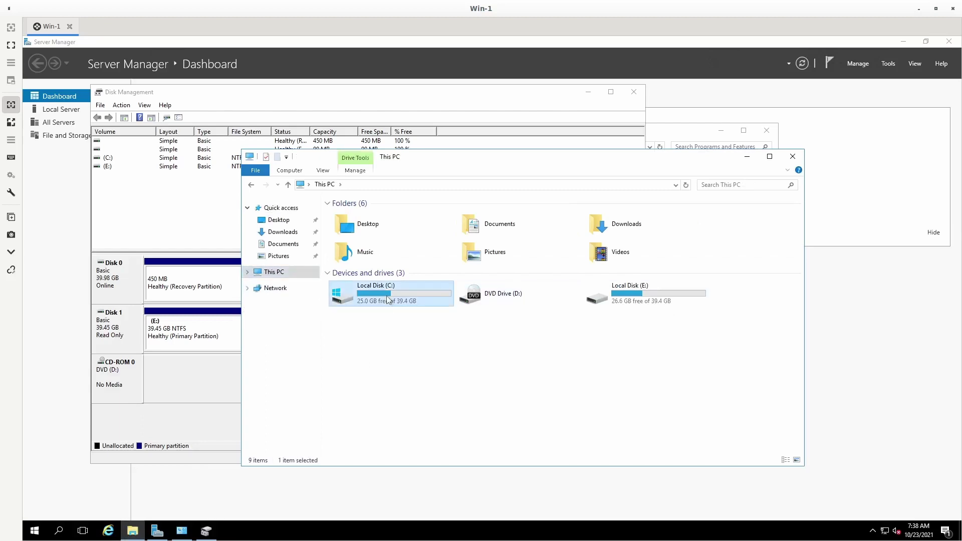
pyautogui.doubleClick(388, 299)
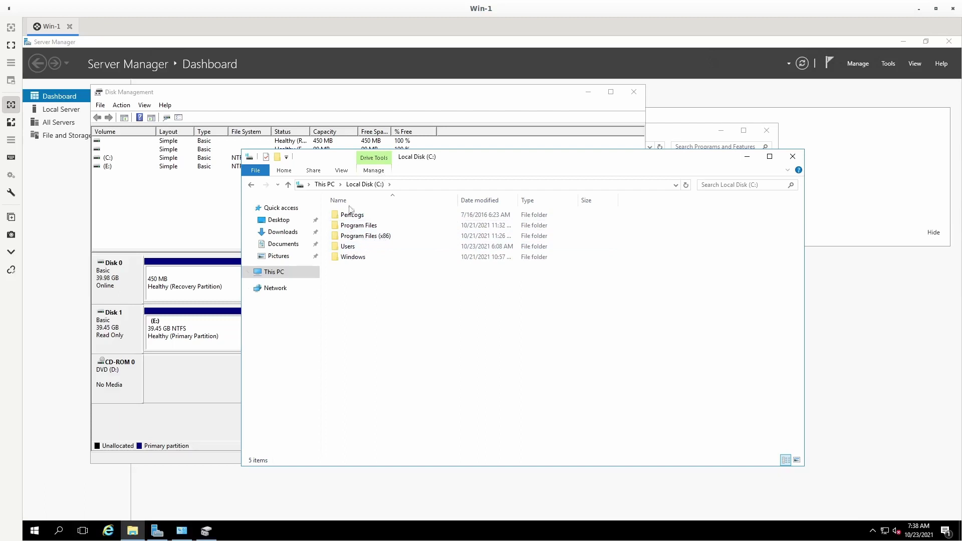
pyautogui.click(324, 184)
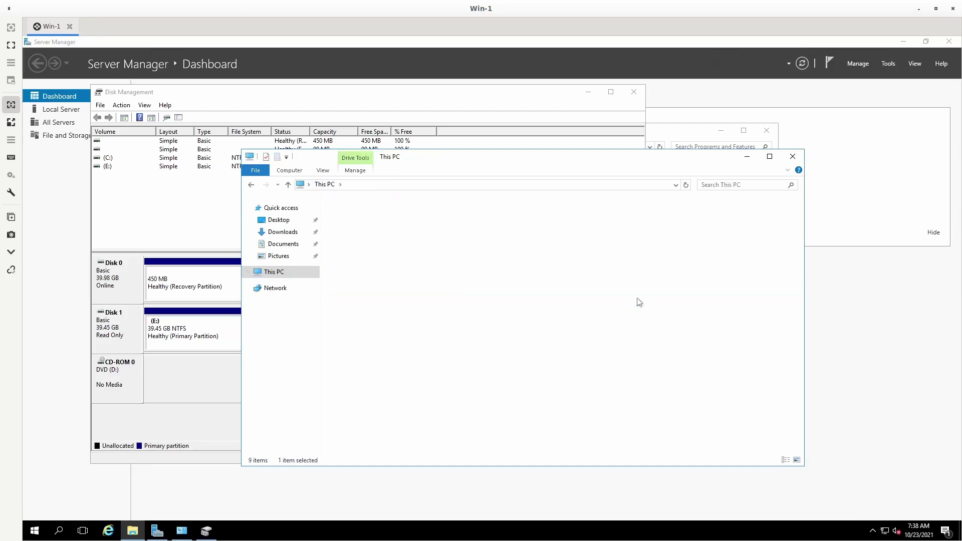
pyautogui.doubleClick(639, 302)
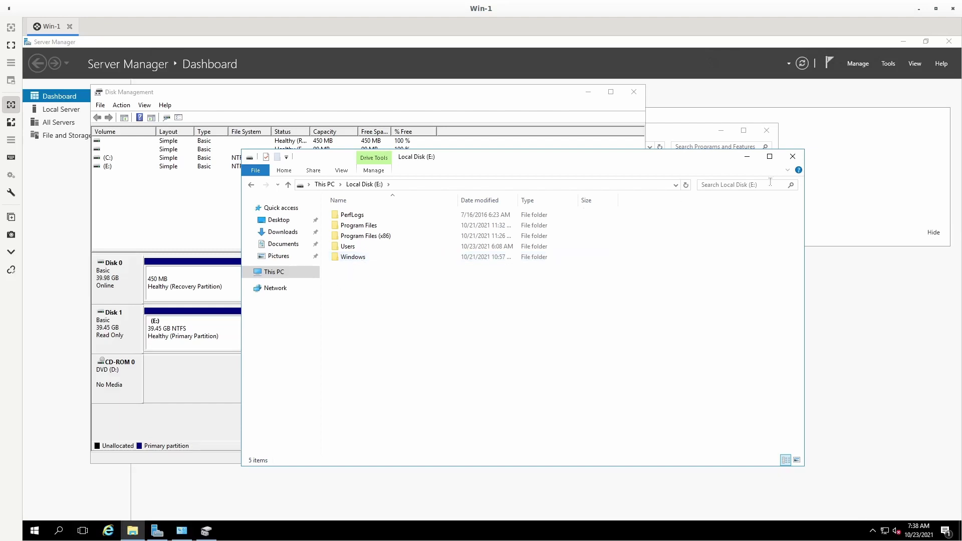
pyautogui.click(794, 157)
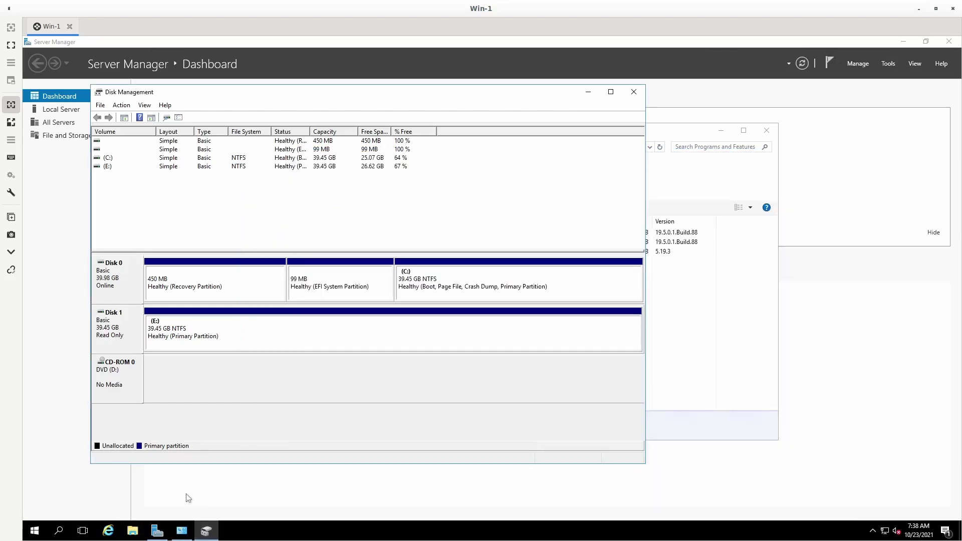
pyautogui.hotkey('alt', 'Tab')
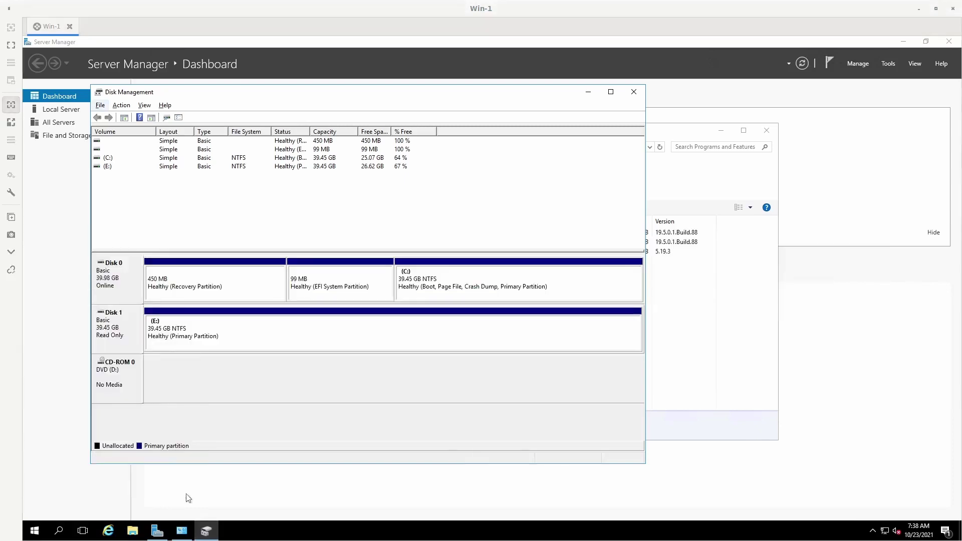
# Step: Back in NetWorker, mark nw19501_win_x64.zip in Documents and Settings\Administrator\Downloads for recovery and continue
pyautogui.hotkey('alt', 'Tab')
pyautogui.press('Tab')
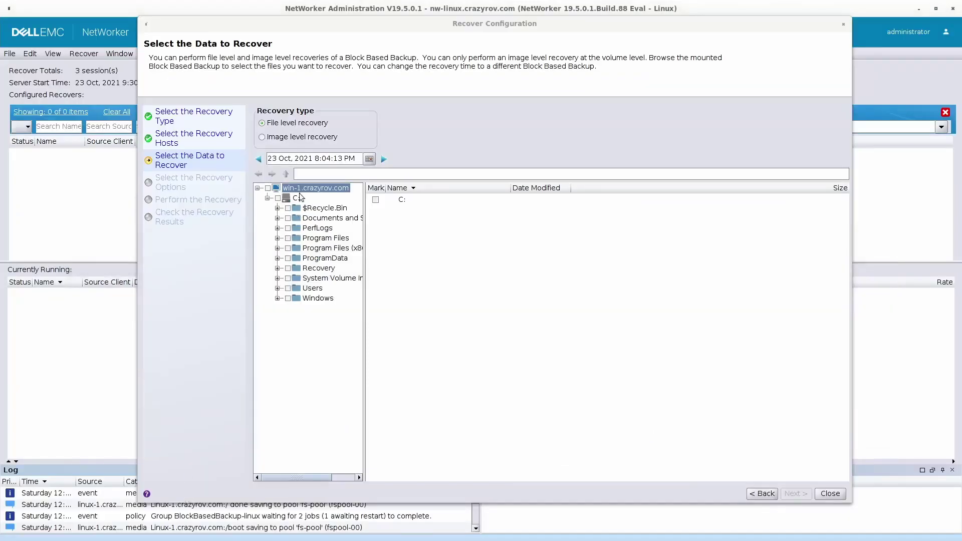
pyautogui.click(278, 219)
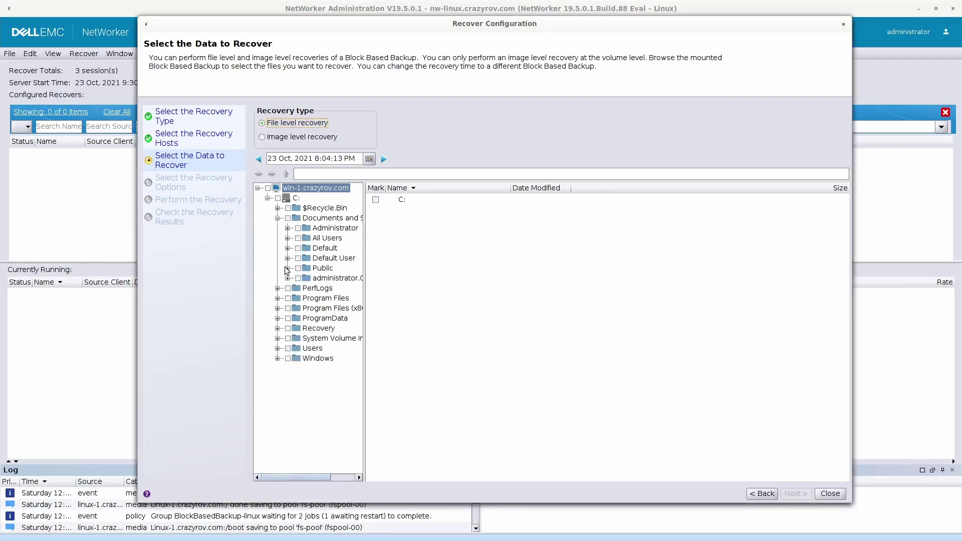
pyautogui.click(287, 229)
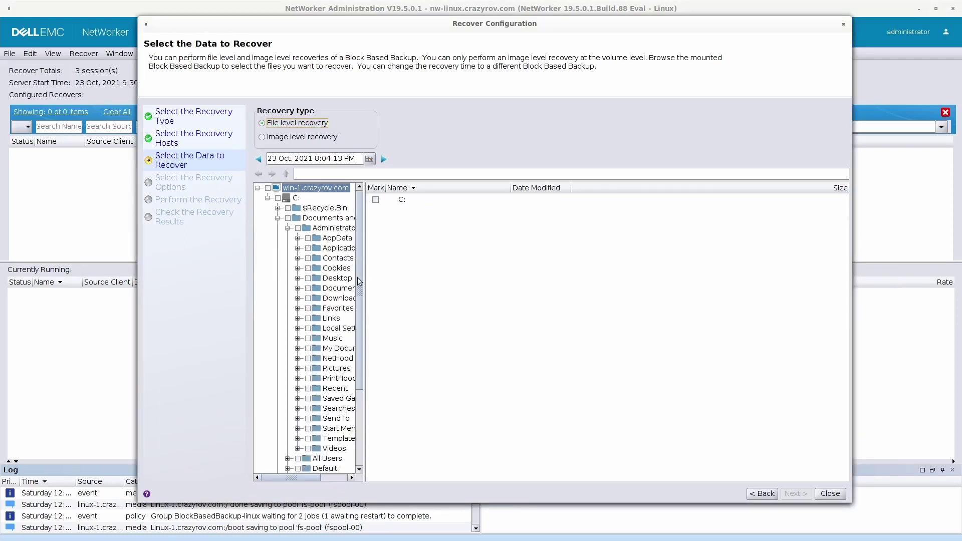
pyautogui.moveTo(365, 278); pyautogui.dragTo(428, 277)
pyautogui.click(354, 299)
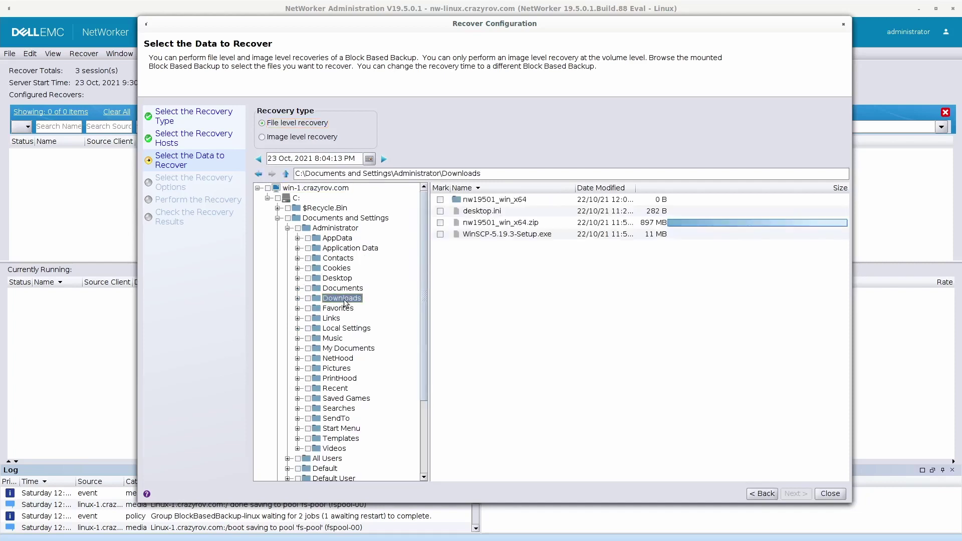
pyautogui.click(440, 223)
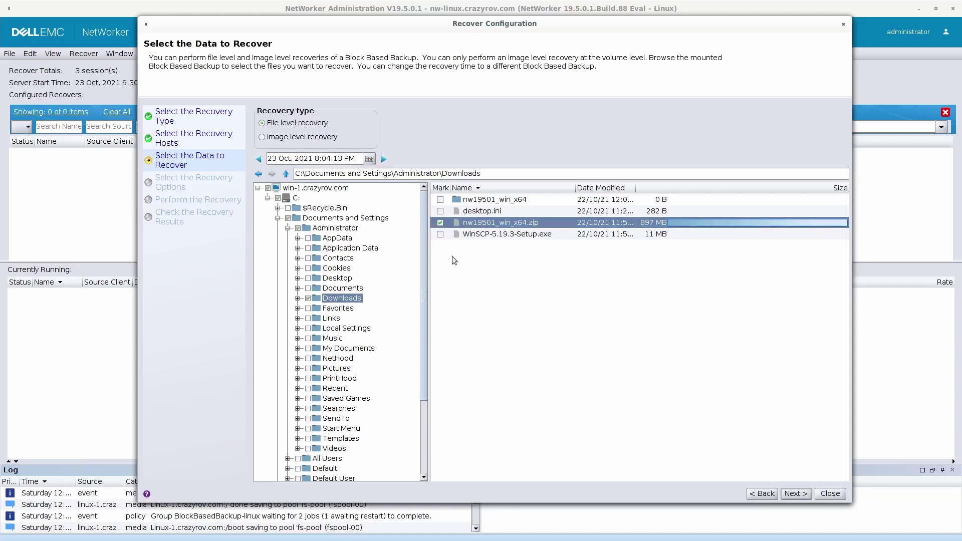
pyautogui.click(797, 494)
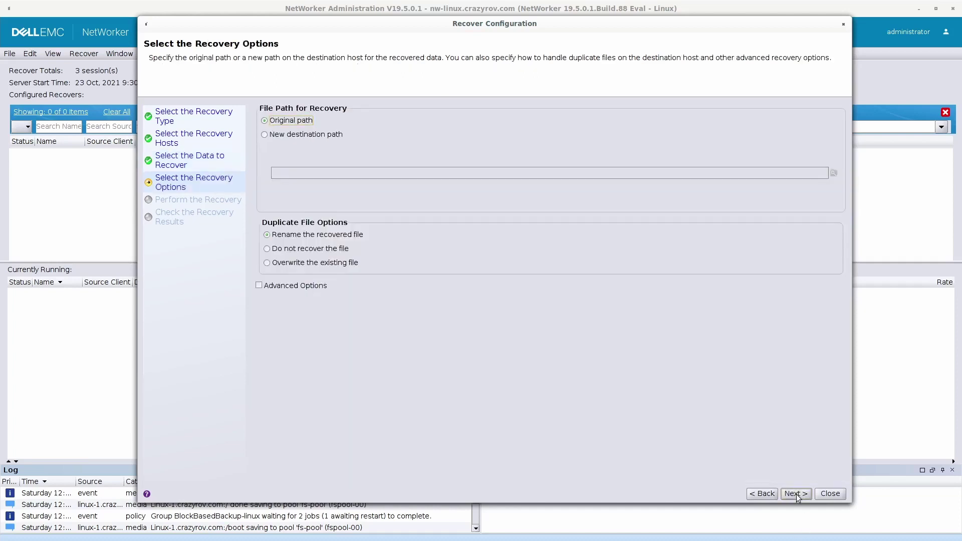
# Step: Switch to a new destination path and browse win-1's C: to Documents and Settings\Administrator
pyautogui.click(289, 135)
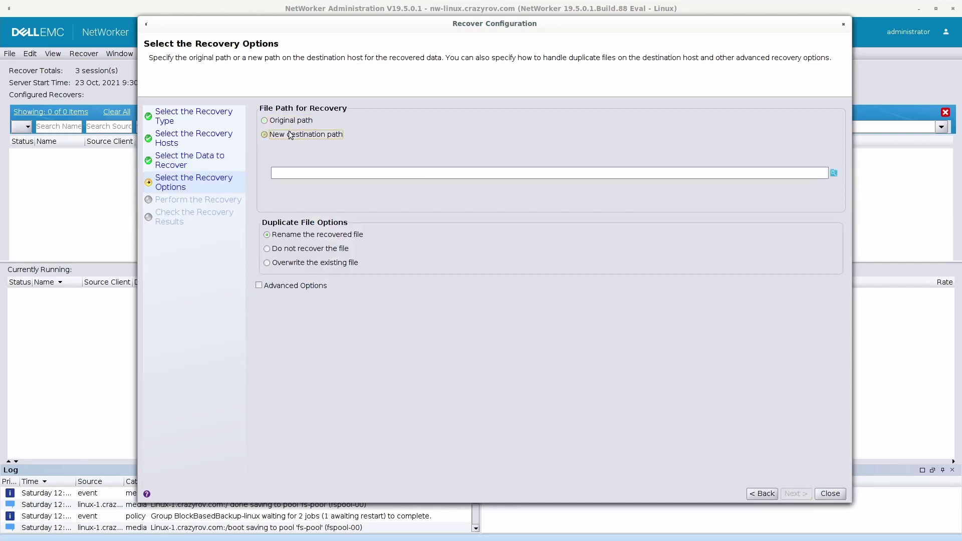
pyautogui.click(834, 172)
pyautogui.click(450, 222)
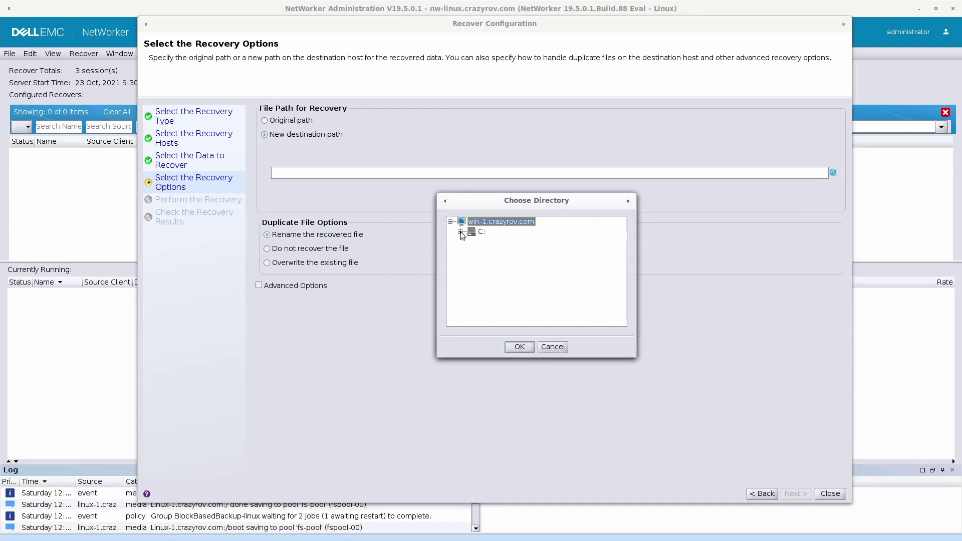
pyautogui.click(460, 232)
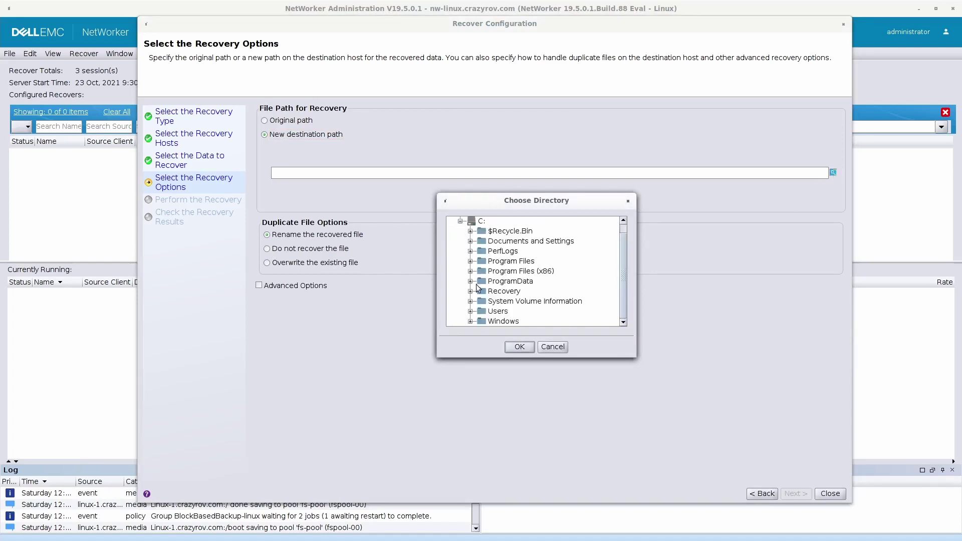
pyautogui.click(470, 241)
pyautogui.click(480, 251)
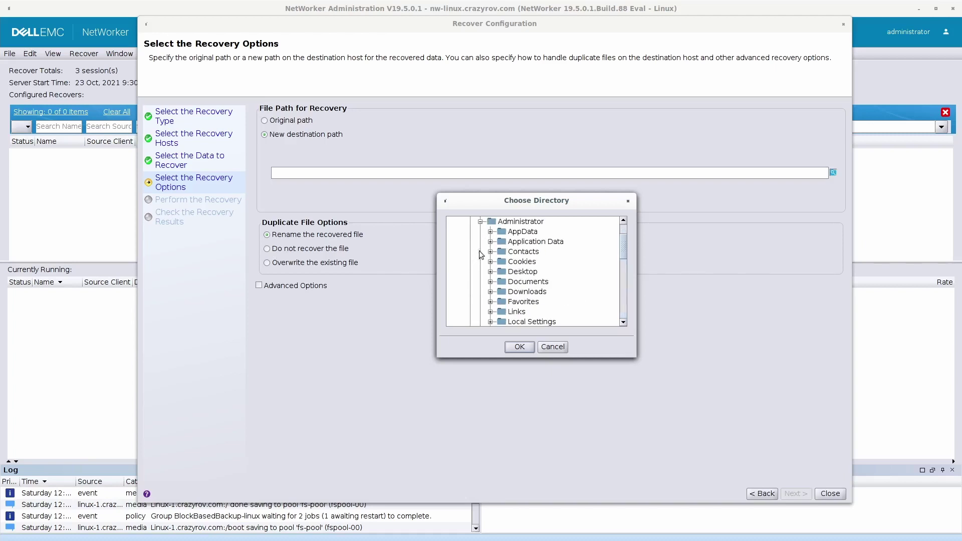
# Step: Set Administrator's Documents folder as the recovery destination and advance to Perform the Recovery
pyautogui.click(529, 284)
pyautogui.click(491, 281)
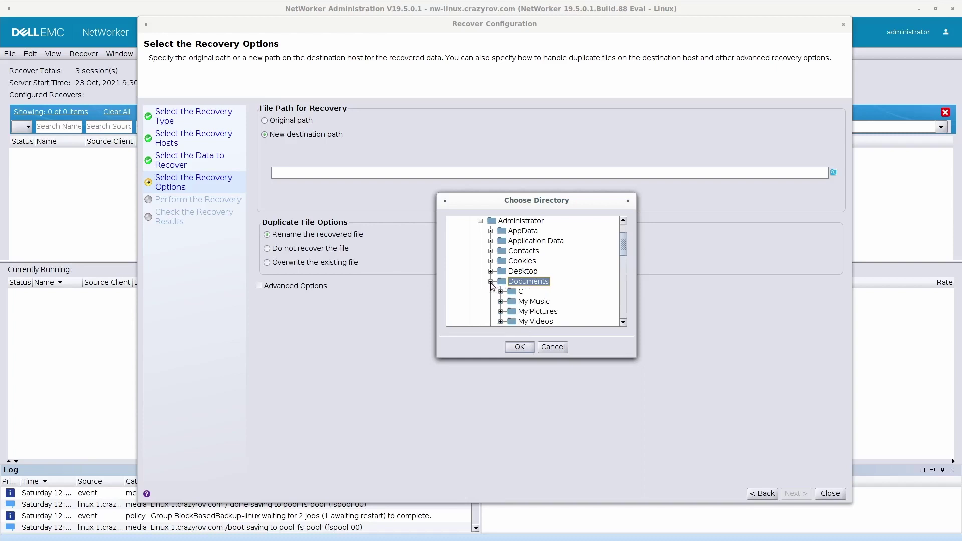
pyautogui.scroll(1, 496, 281)
pyautogui.scroll(-2, 496, 281)
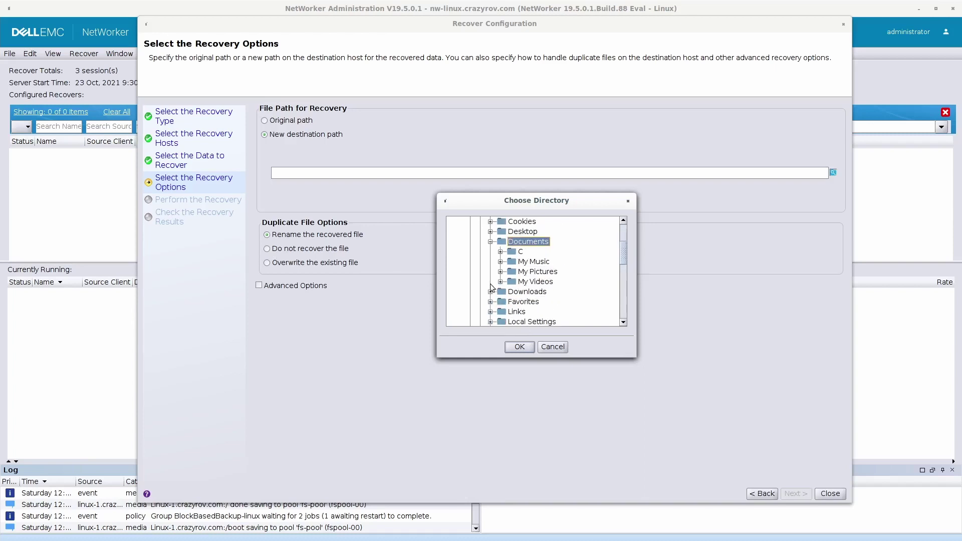
pyautogui.click(520, 347)
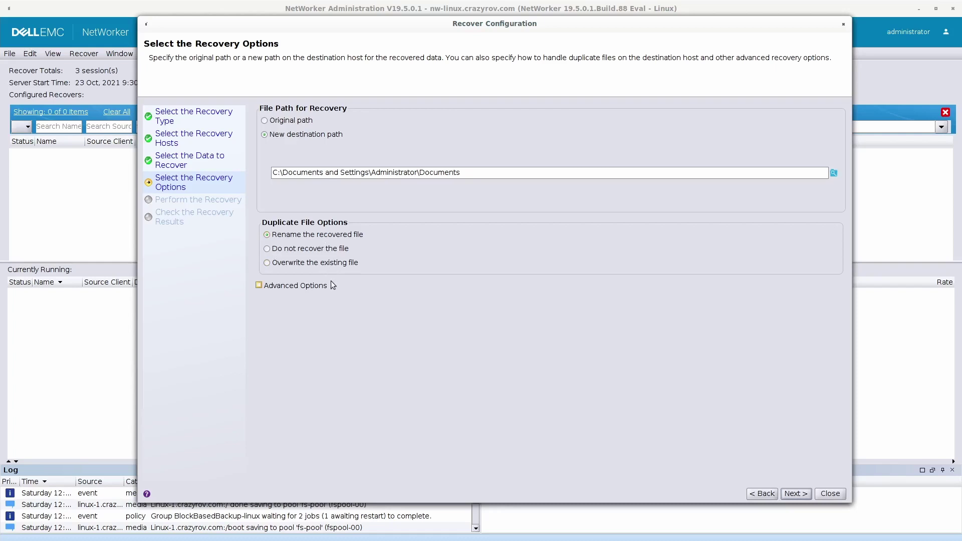
pyautogui.click(796, 494)
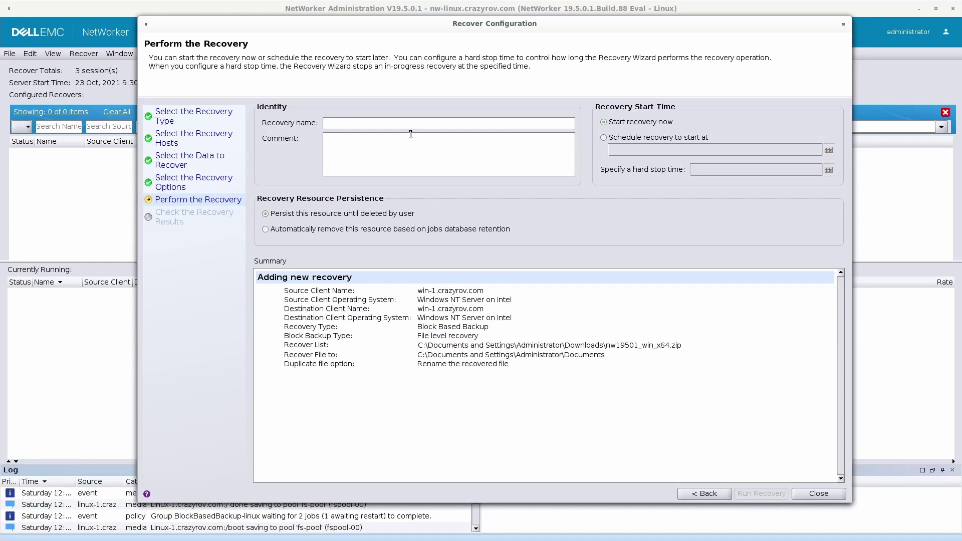
# Step: Name the recovery BB-win-recovery-demo, auto-remove it per jobs database retention, and run it
pyautogui.write('BB-win-')
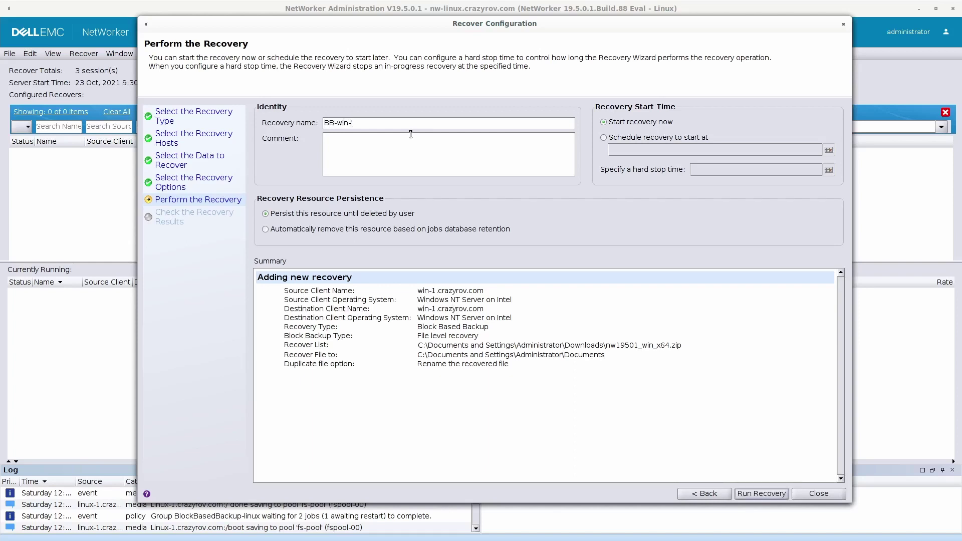
pyautogui.write('recovery-demo')
pyautogui.click(266, 234)
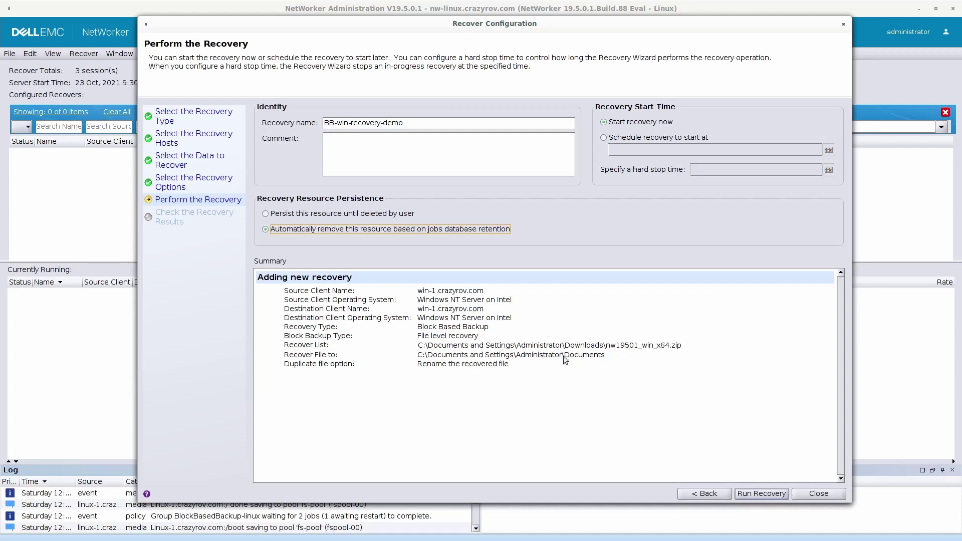
pyautogui.click(757, 495)
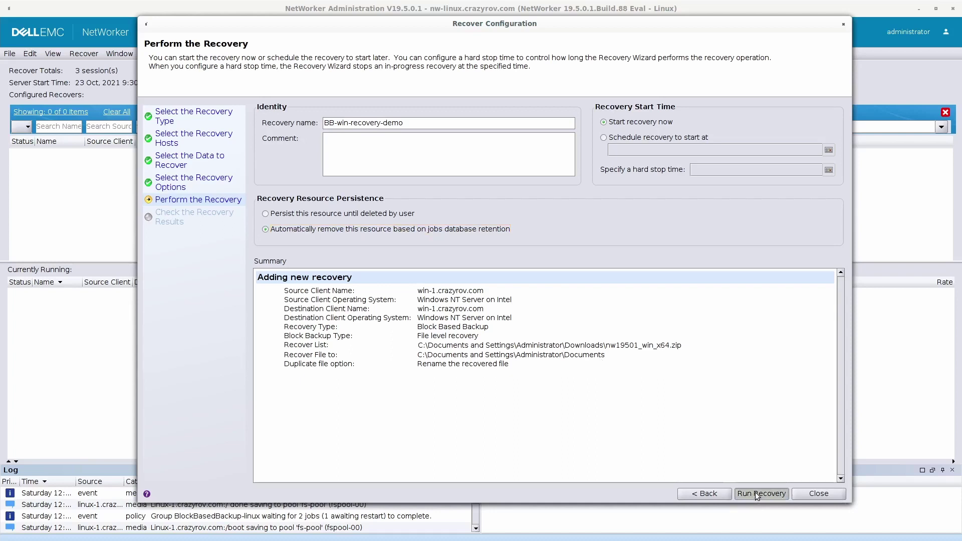
# Step: Confirm the recovery, wait for Succeeded in the Recovery Log, then finish the wizard
pyautogui.click(481, 281)
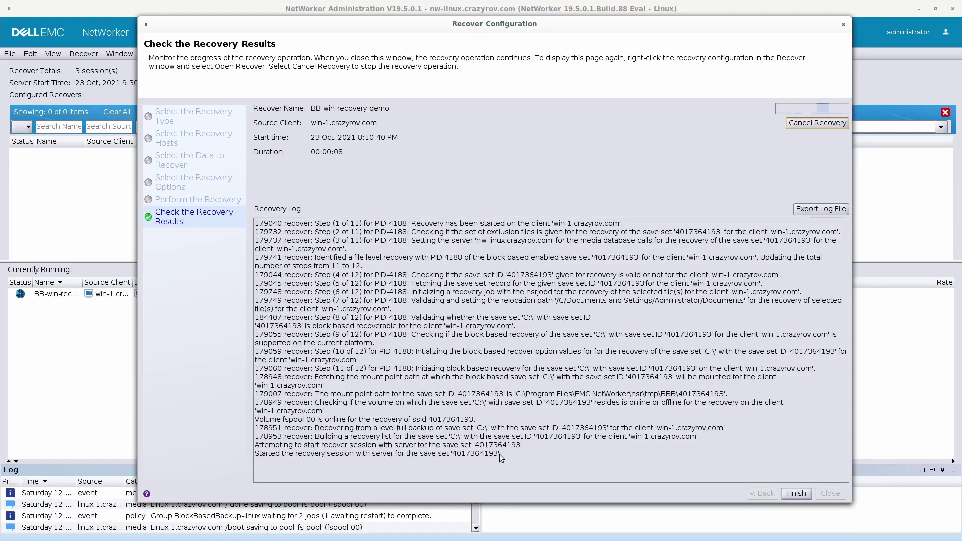
pyautogui.moveTo(499, 454); pyautogui.dragTo(461, 452)
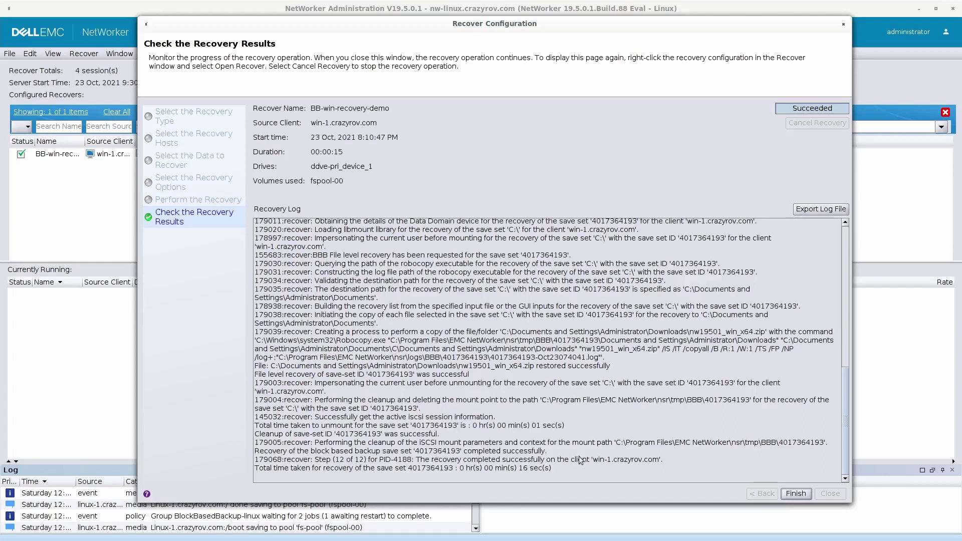
pyautogui.click(795, 496)
# Step: On Win-1, open File Explorer at C:\Users\Administrator\Documents
pyautogui.hotkey('alt', 'Tab')
pyautogui.hotkey('alt', 'Tab')
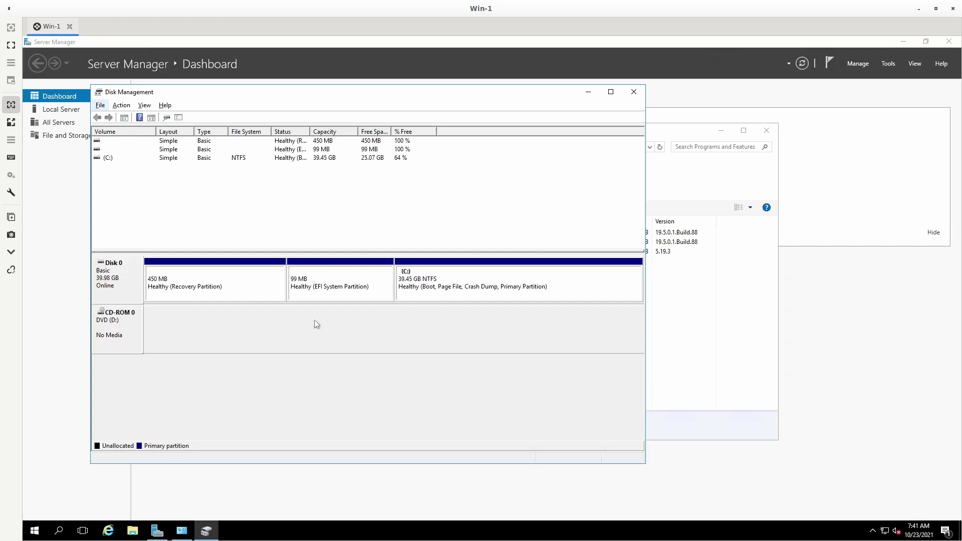
pyautogui.click(134, 533)
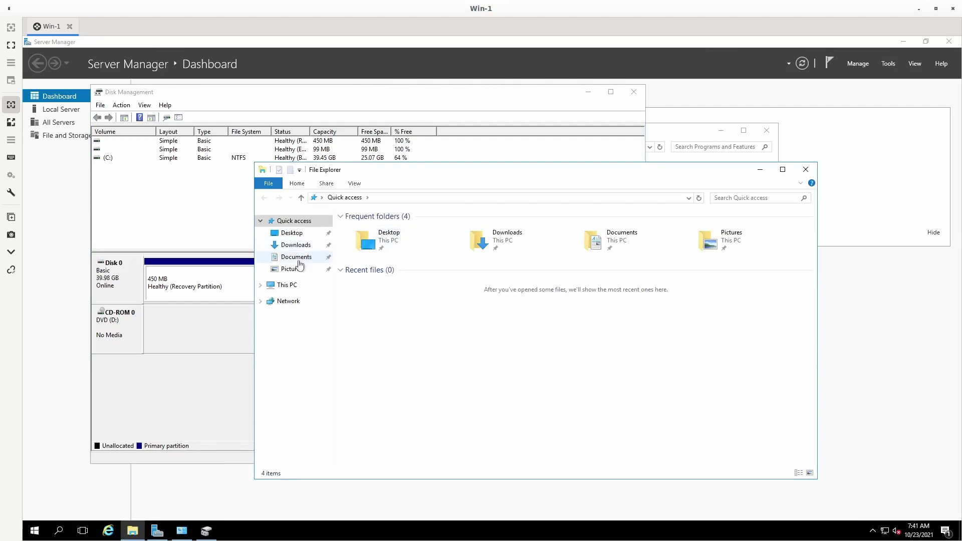
pyautogui.click(300, 264)
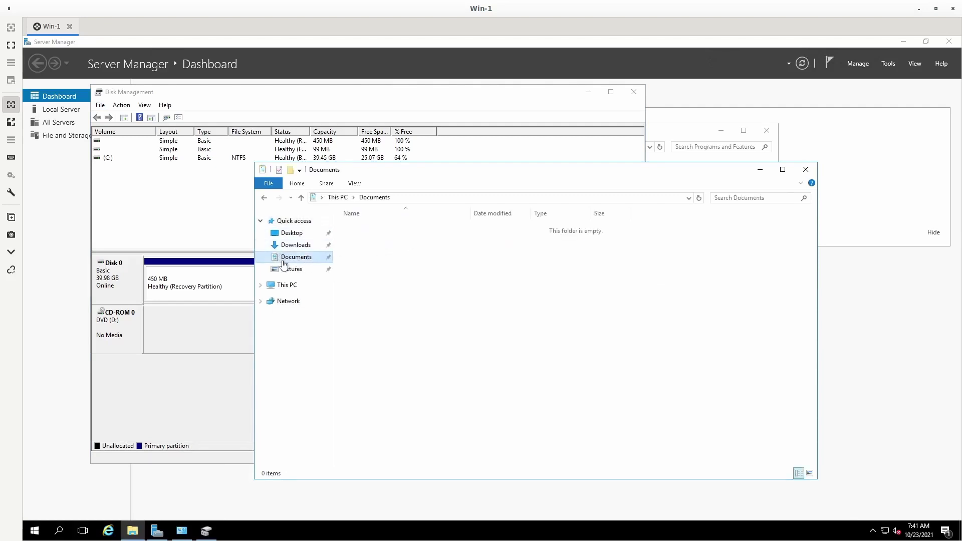
pyautogui.click(289, 288)
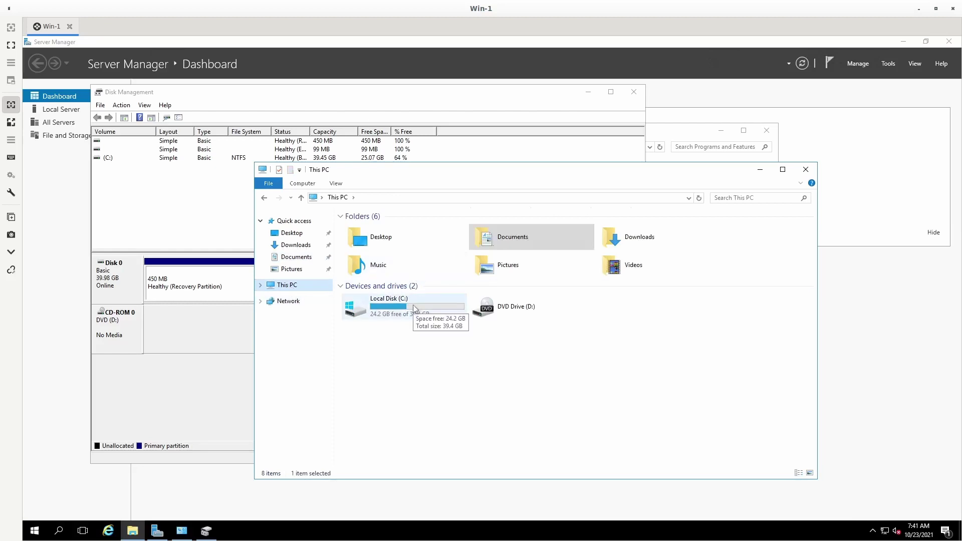
pyautogui.click(414, 309)
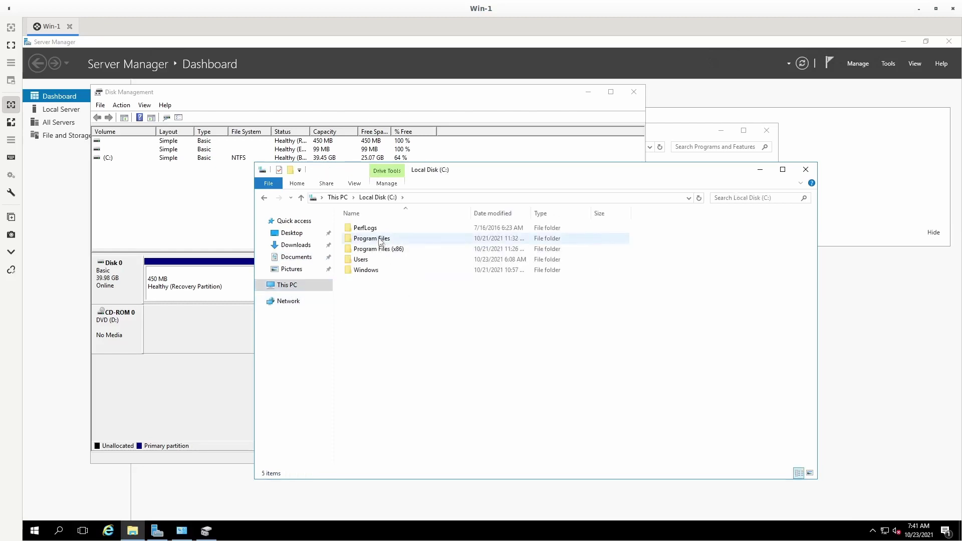
pyautogui.doubleClick(375, 260)
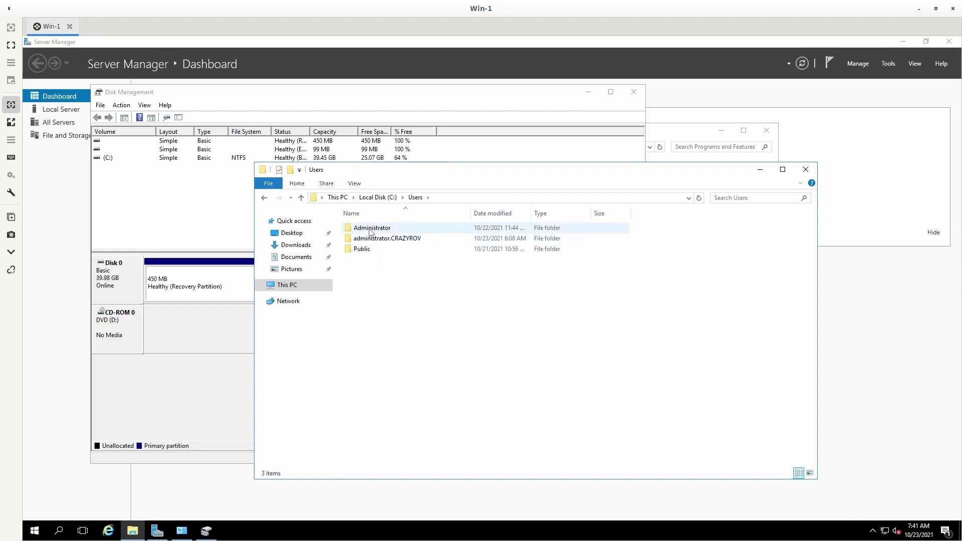
pyautogui.doubleClick(370, 229)
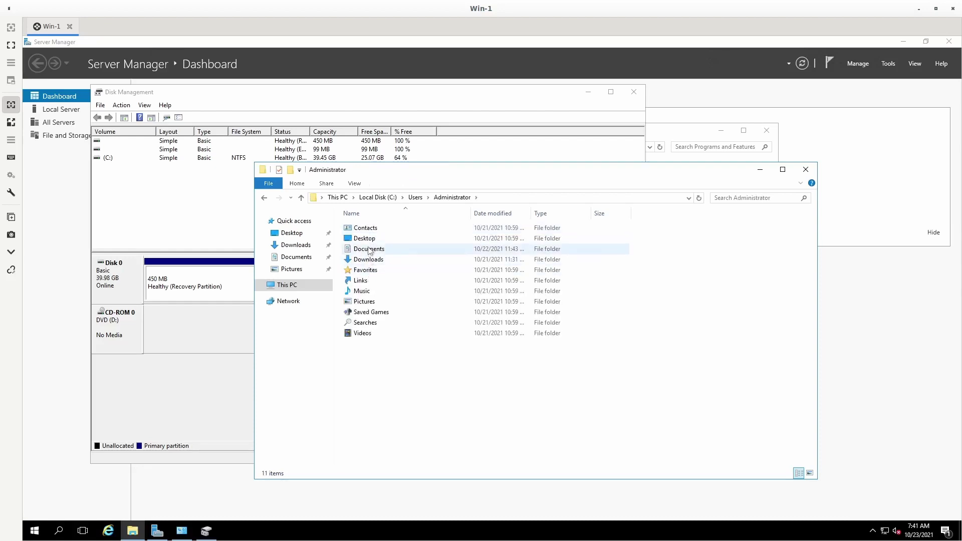
pyautogui.doubleClick(368, 249)
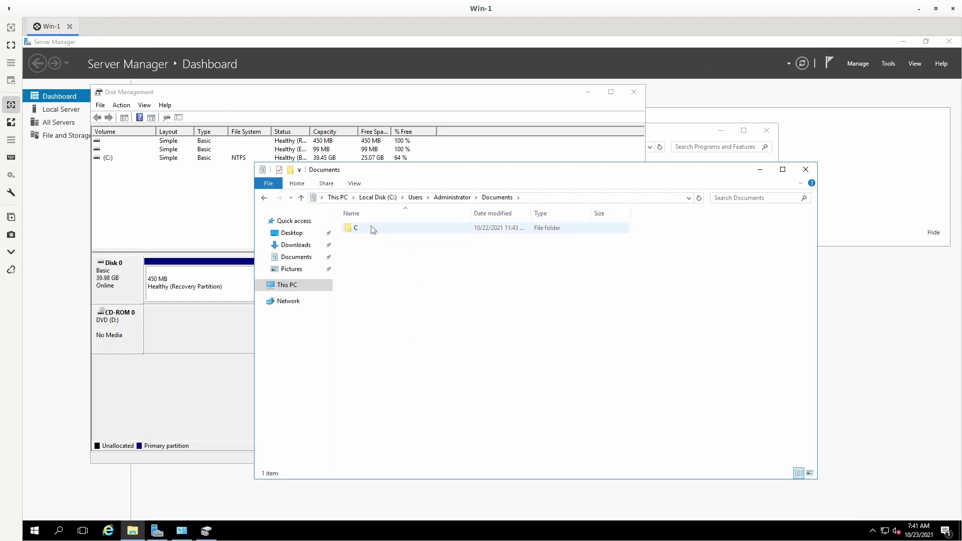
# Step: Inside the recovered C folder, open Documents and Settings\Administrator\Downloads showing the nw19501_win_x64 zip
pyautogui.doubleClick(369, 230)
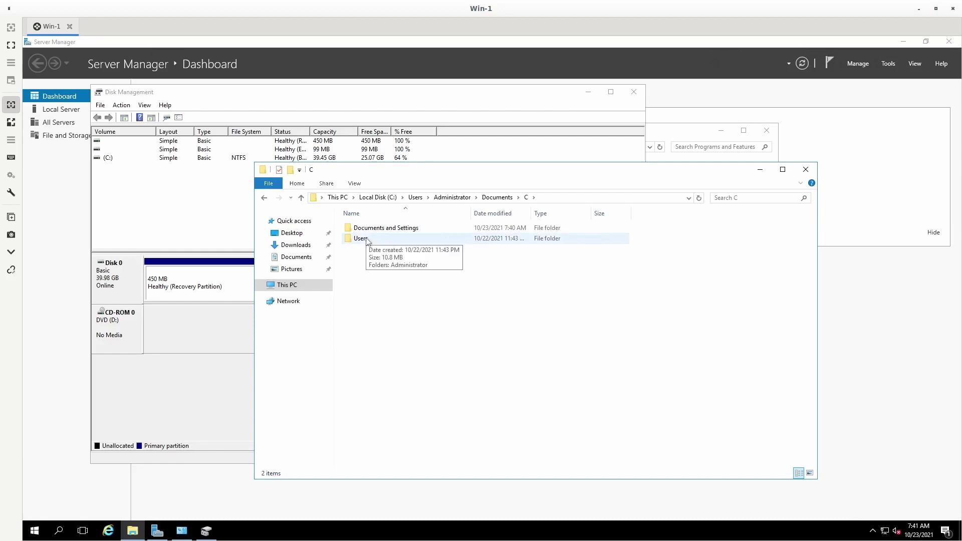
pyautogui.click(368, 244)
pyautogui.doubleClick(369, 240)
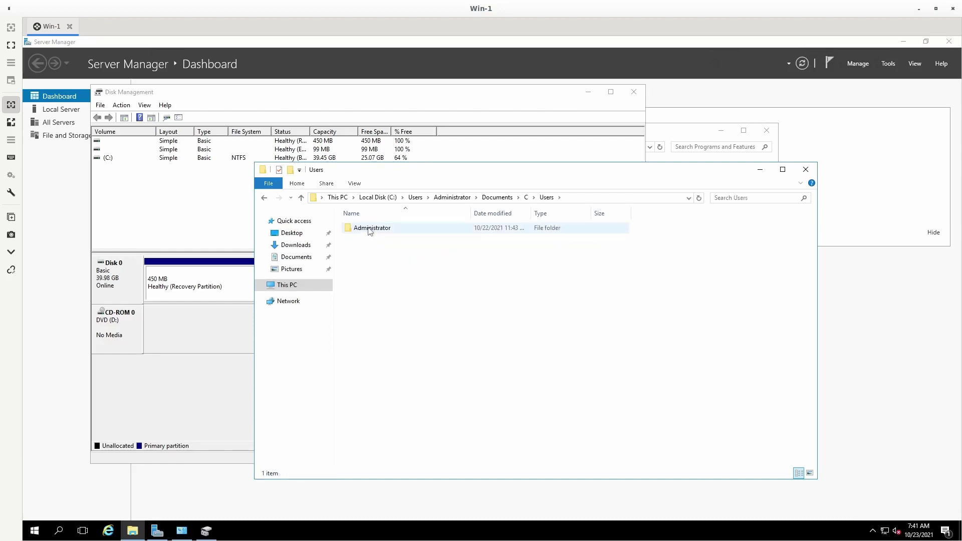
pyautogui.doubleClick(370, 229)
pyautogui.doubleClick(371, 229)
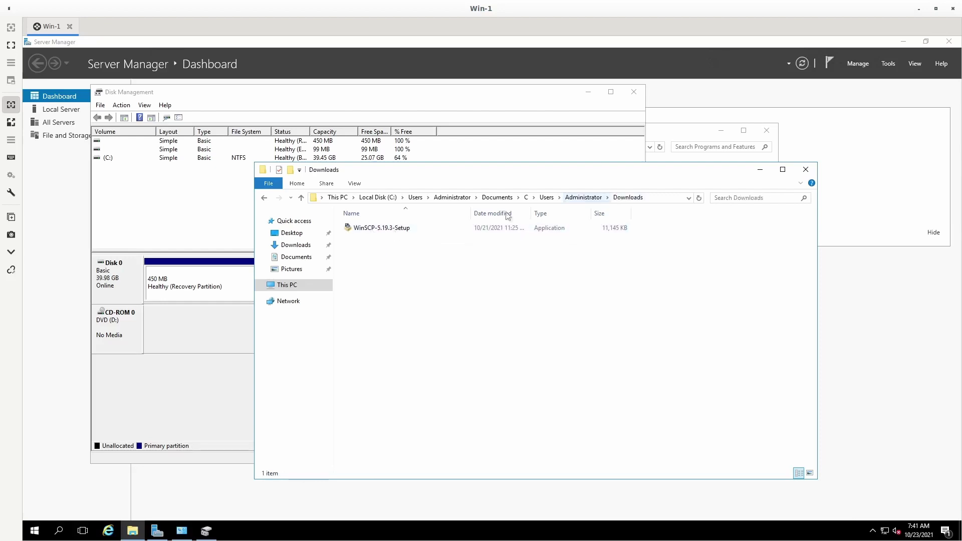
pyautogui.click(546, 198)
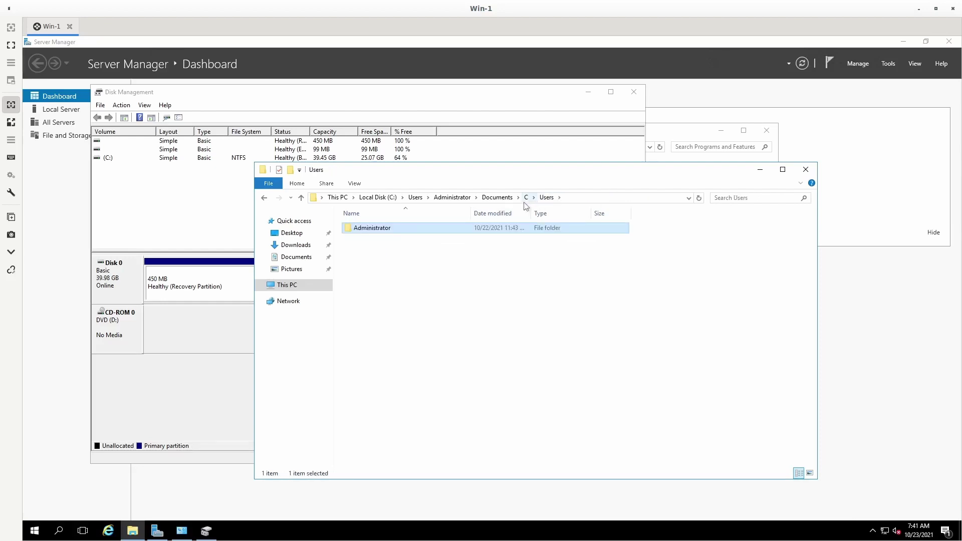
pyautogui.click(526, 198)
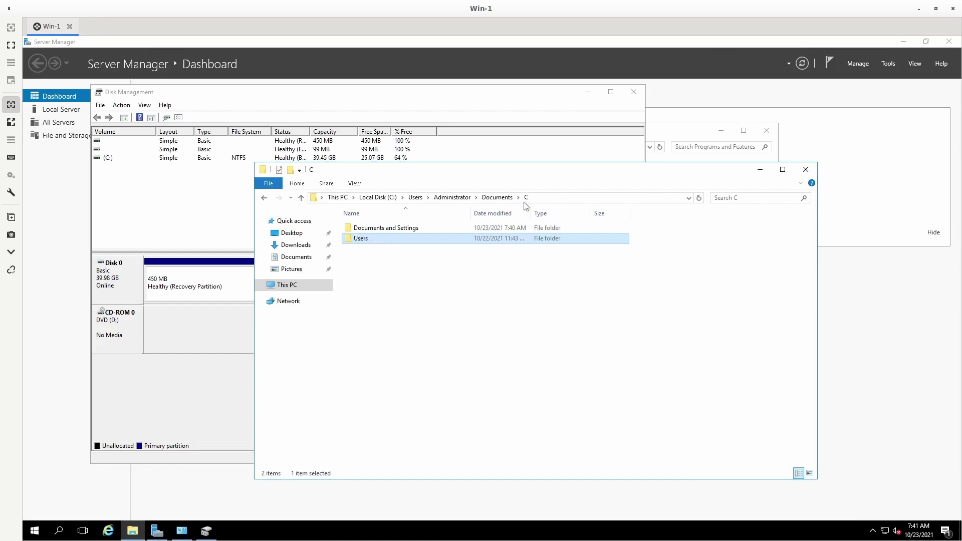
pyautogui.doubleClick(366, 229)
pyautogui.doubleClick(365, 228)
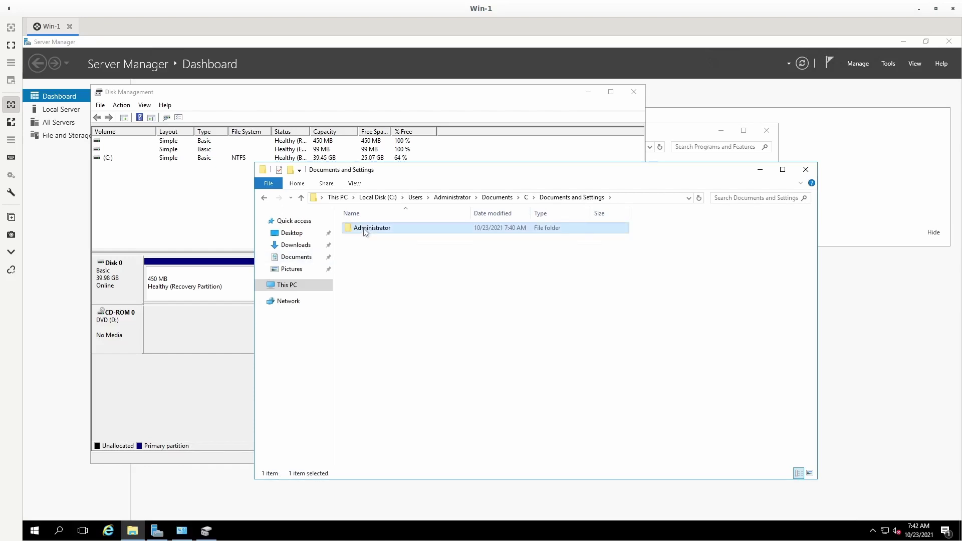
pyautogui.doubleClick(365, 228)
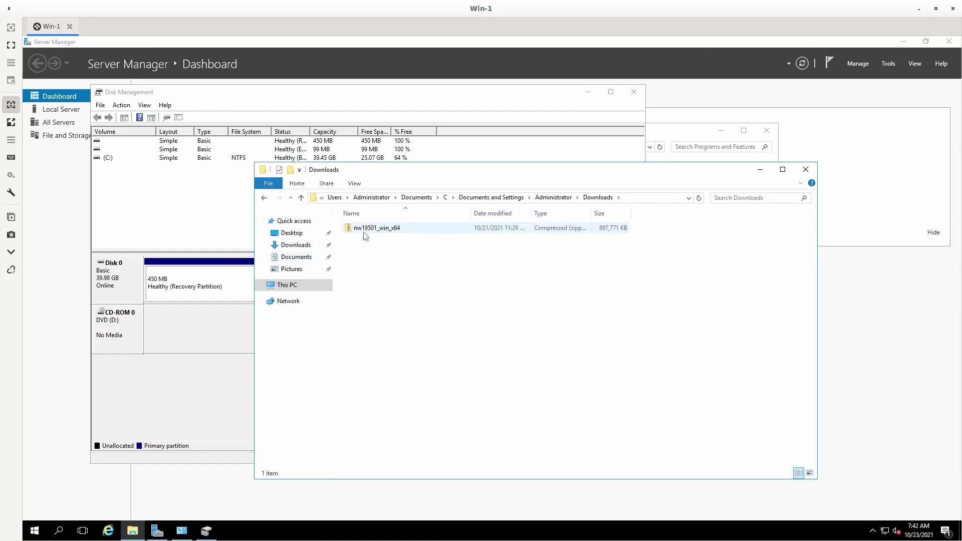